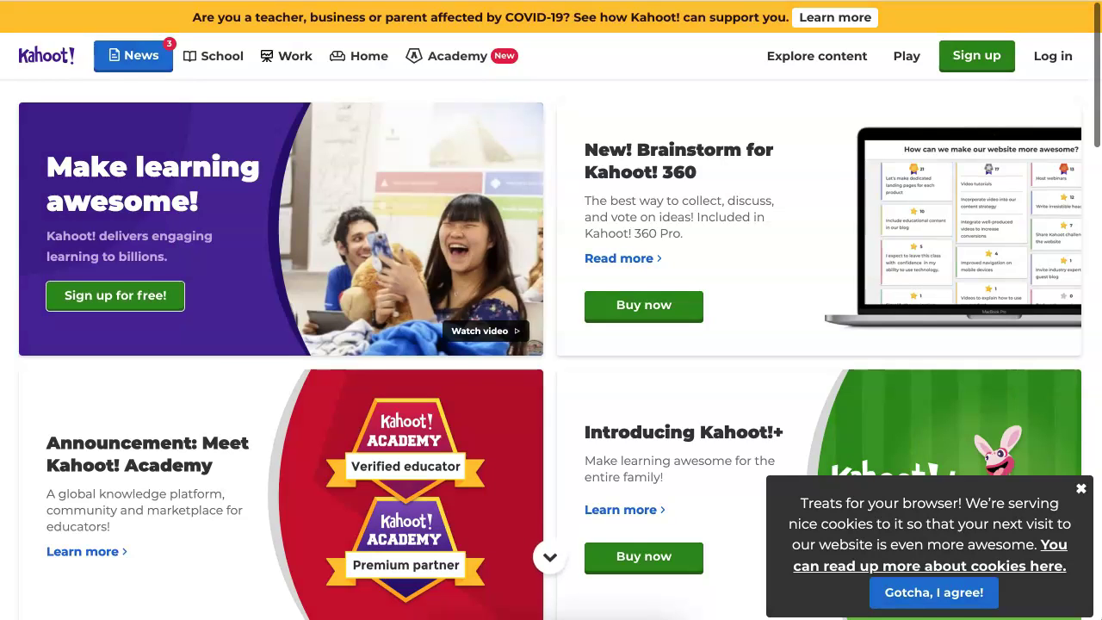
- Begin signing up for a new Kahoot! account from the home page
click(116, 296)
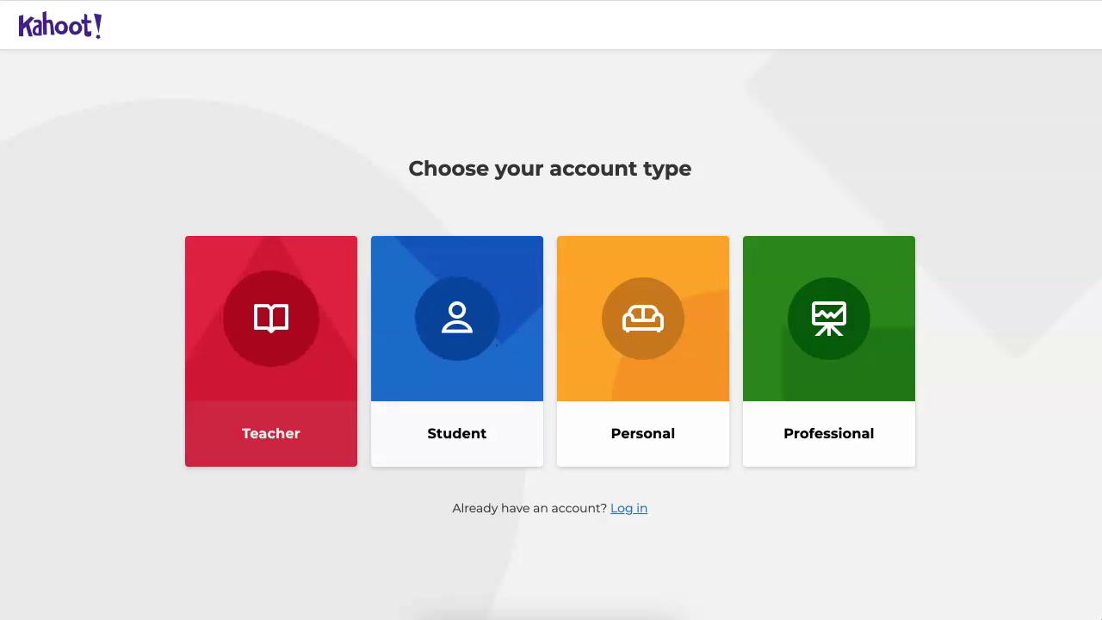
- Choose the Student account type and enter a birth date of Aug 28
click(458, 361)
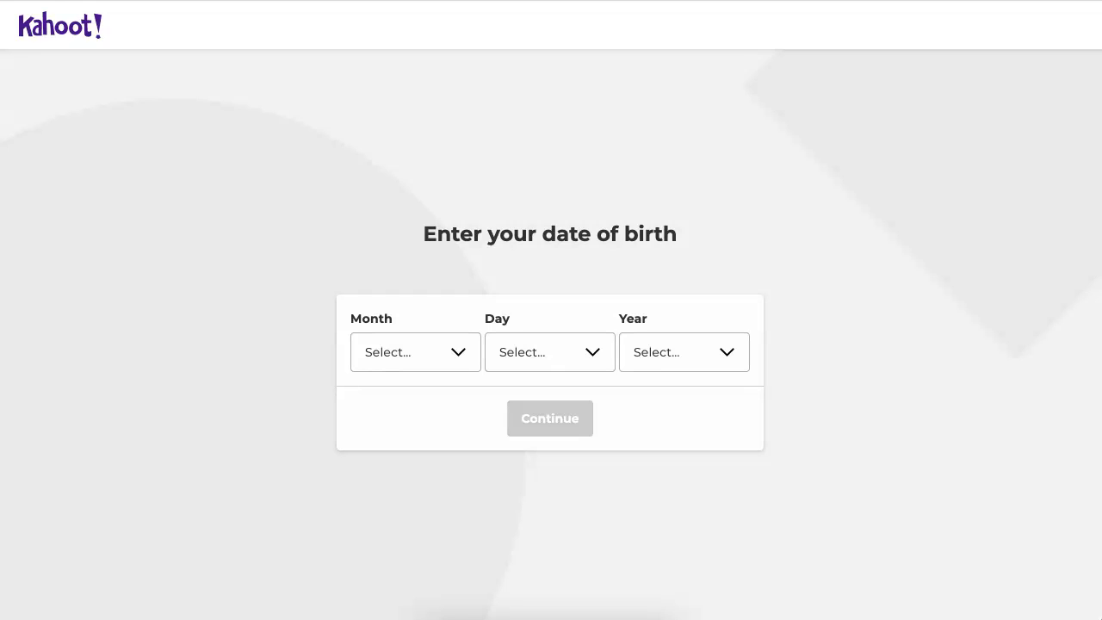
click(415, 352)
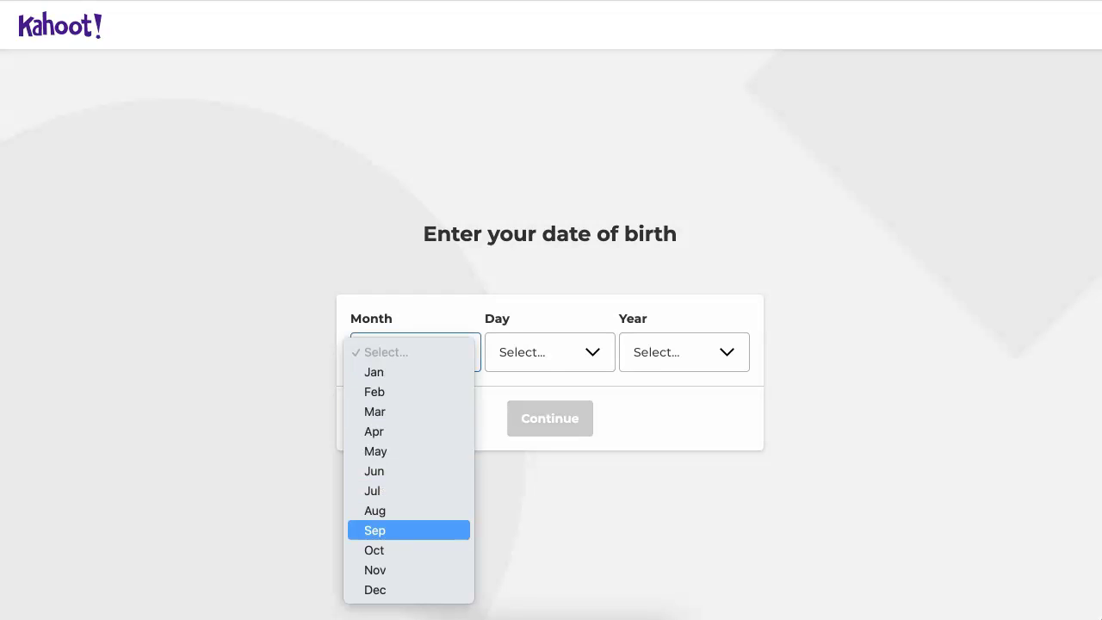
click(408, 511)
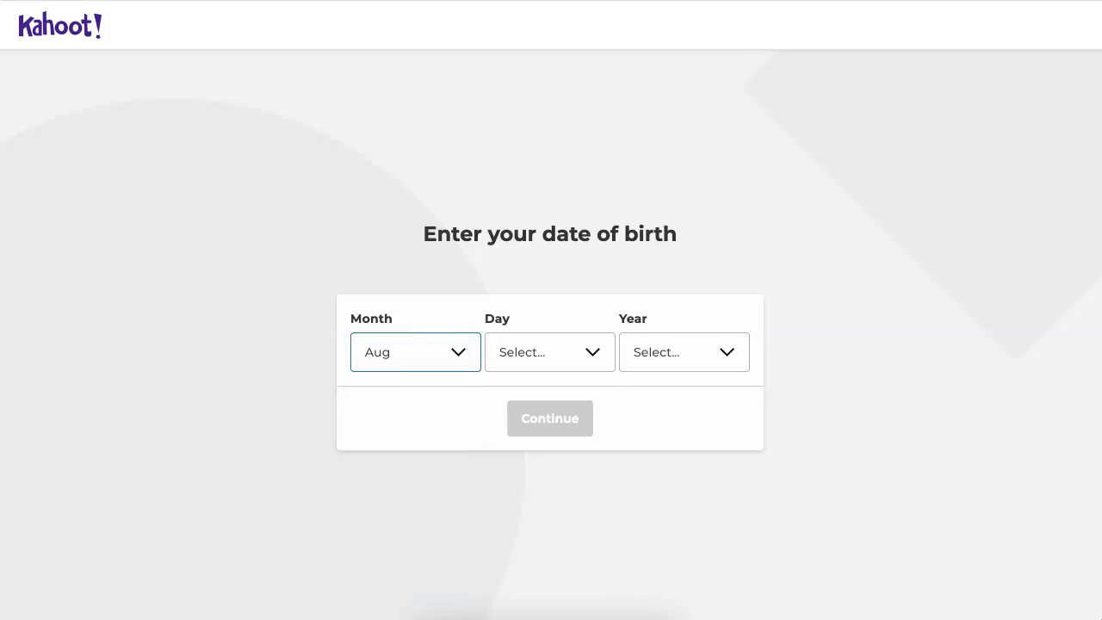
click(549, 352)
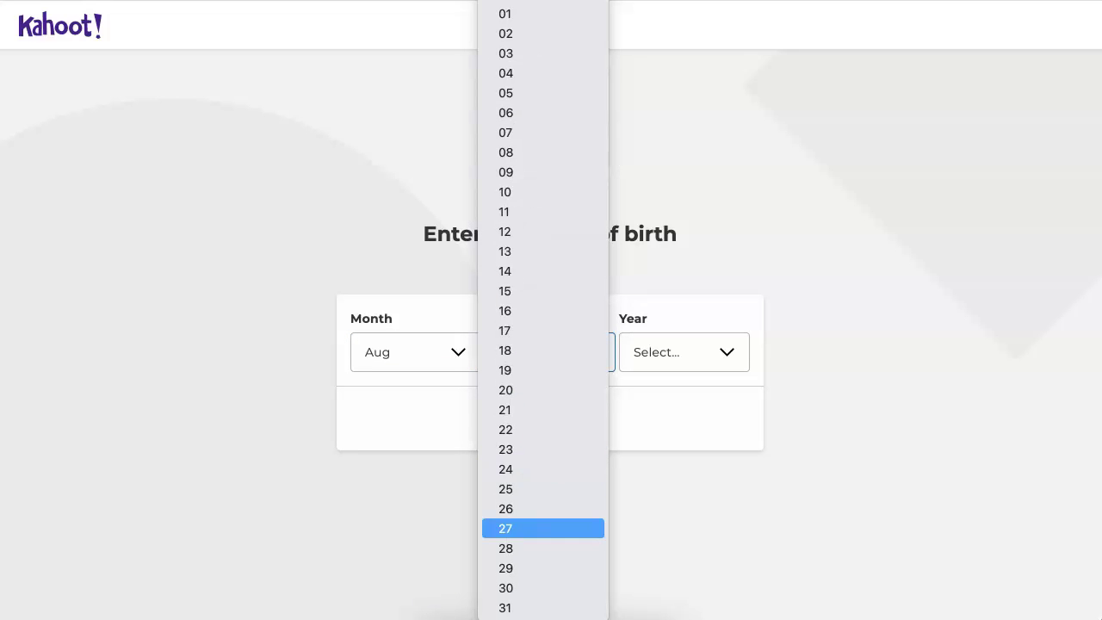
key(Return)
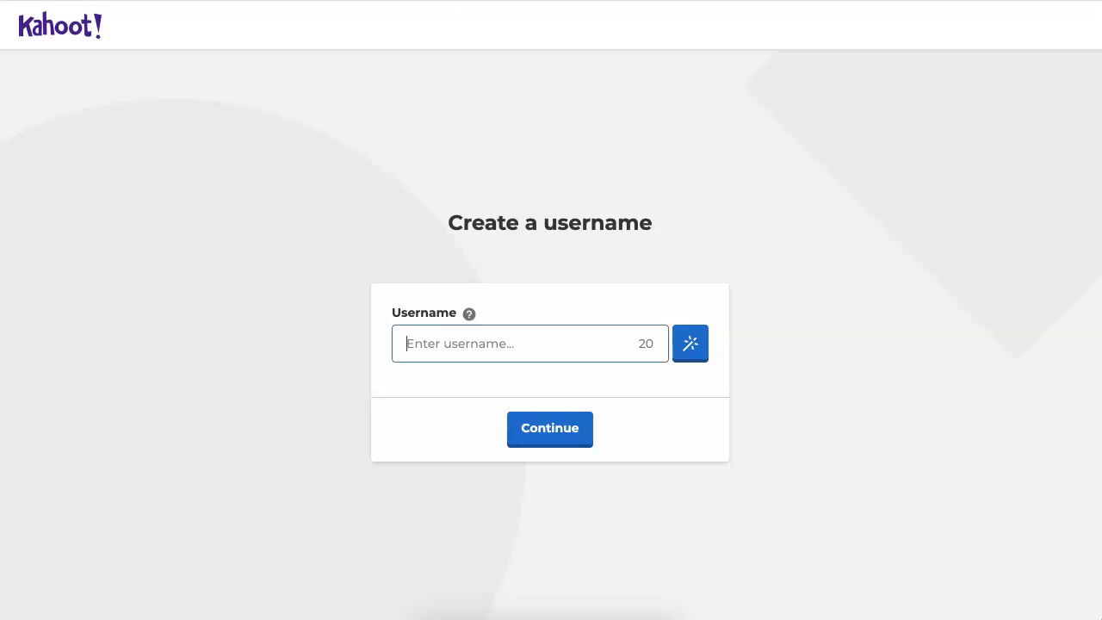
- Enter a custom username, try the random generator, then submit the typed username
text(nel)
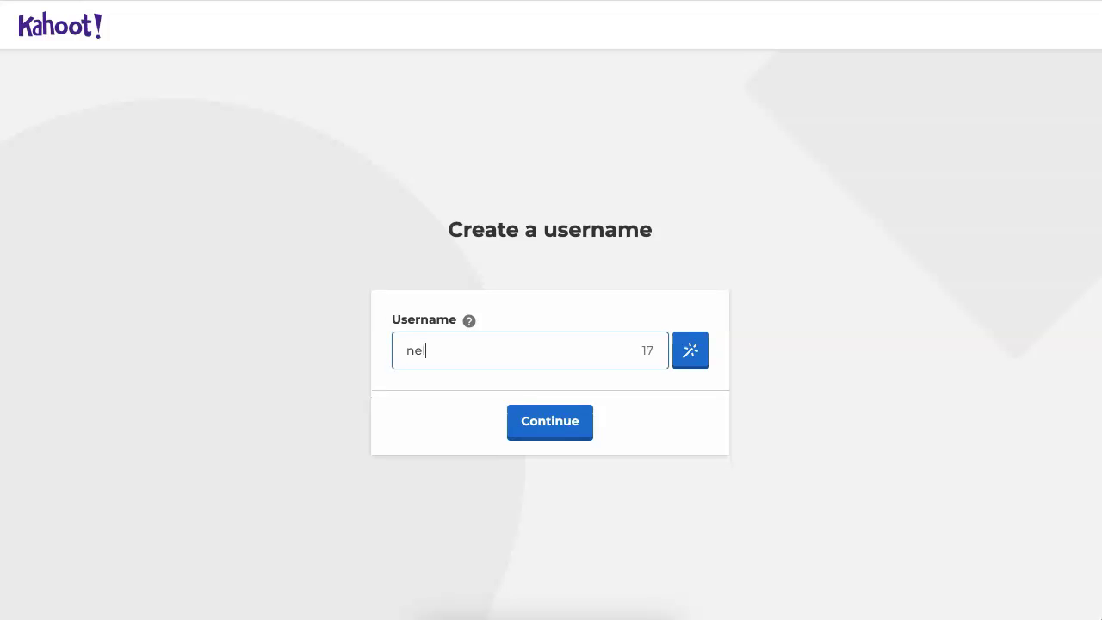
text(liedeutsch)
click(690, 351)
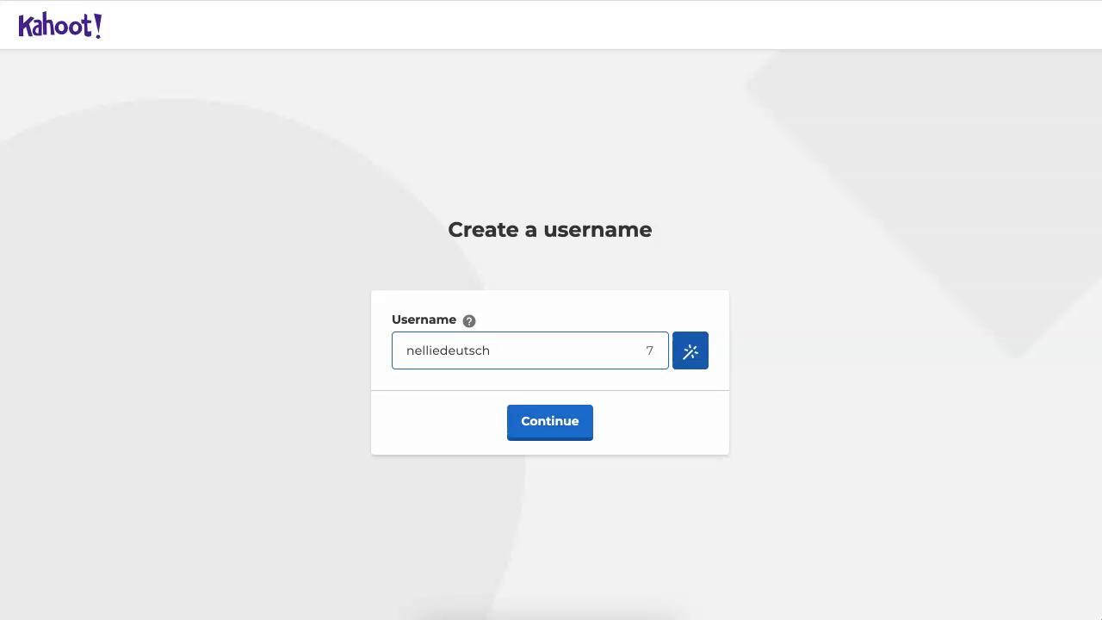
double_click(529, 350)
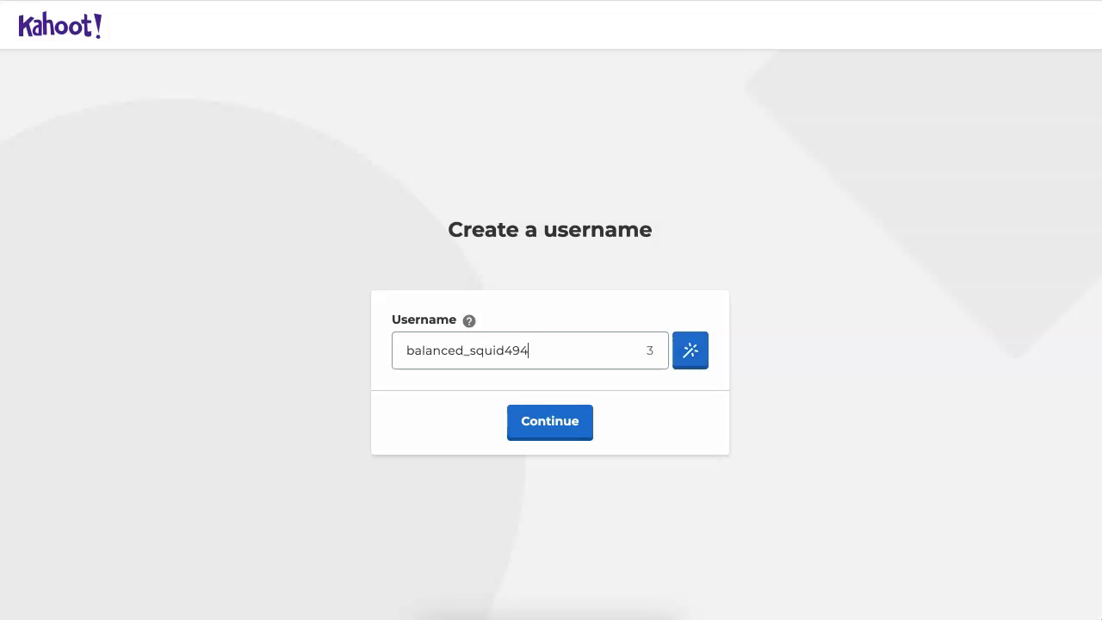
text(nellie)
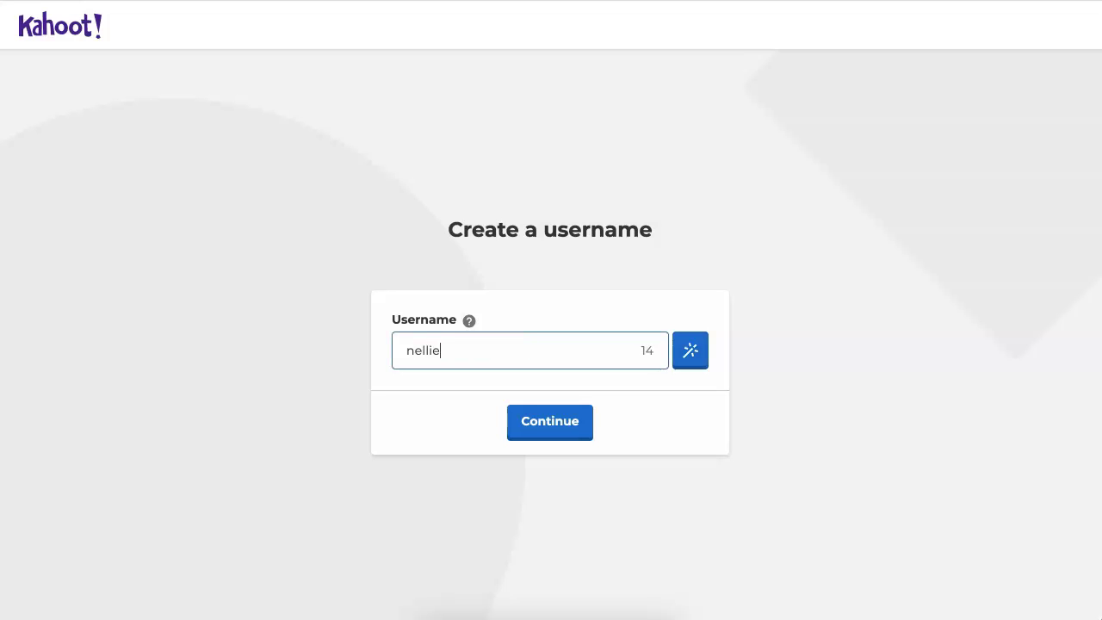
text(deutsch)
key(Return)
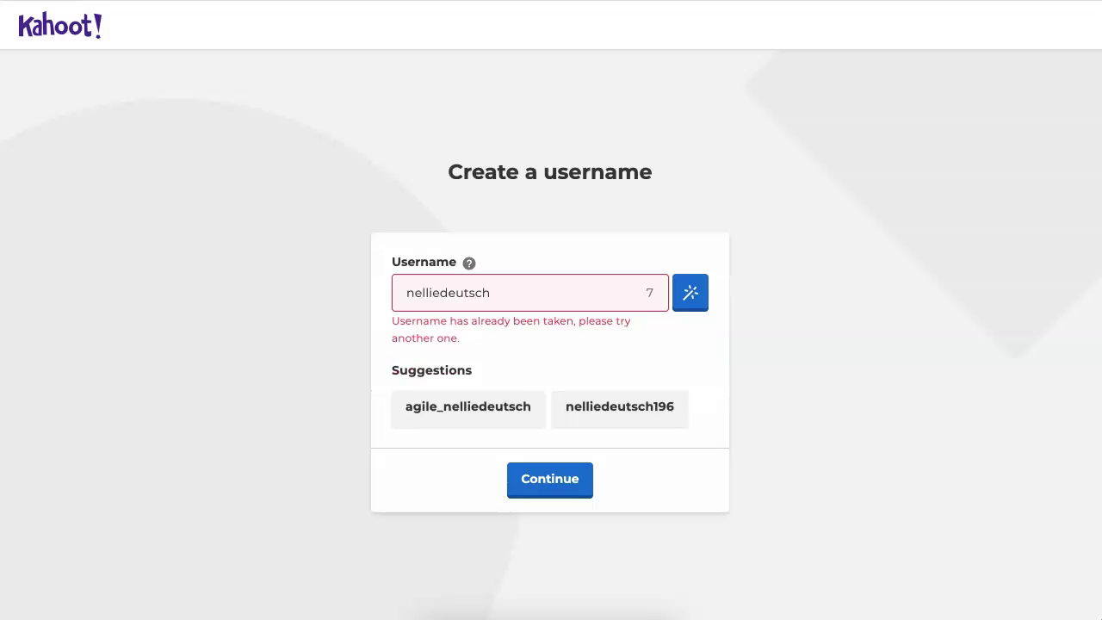
- Replace the already-taken username with a new variant and continue
key(ctrl+a)
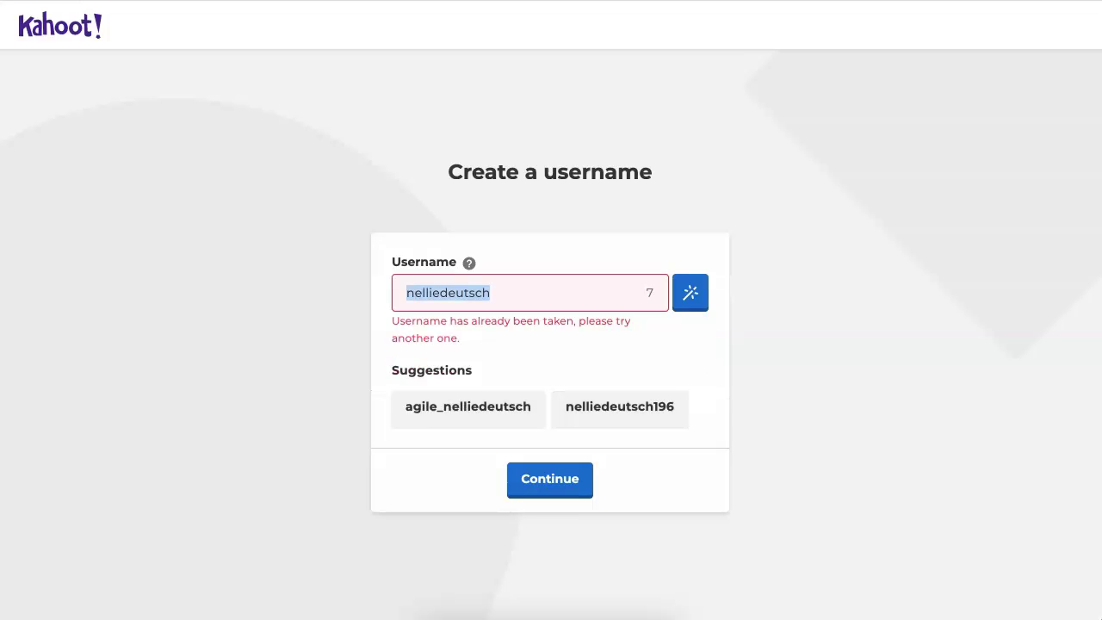
key(BackSpace)
text(drne)
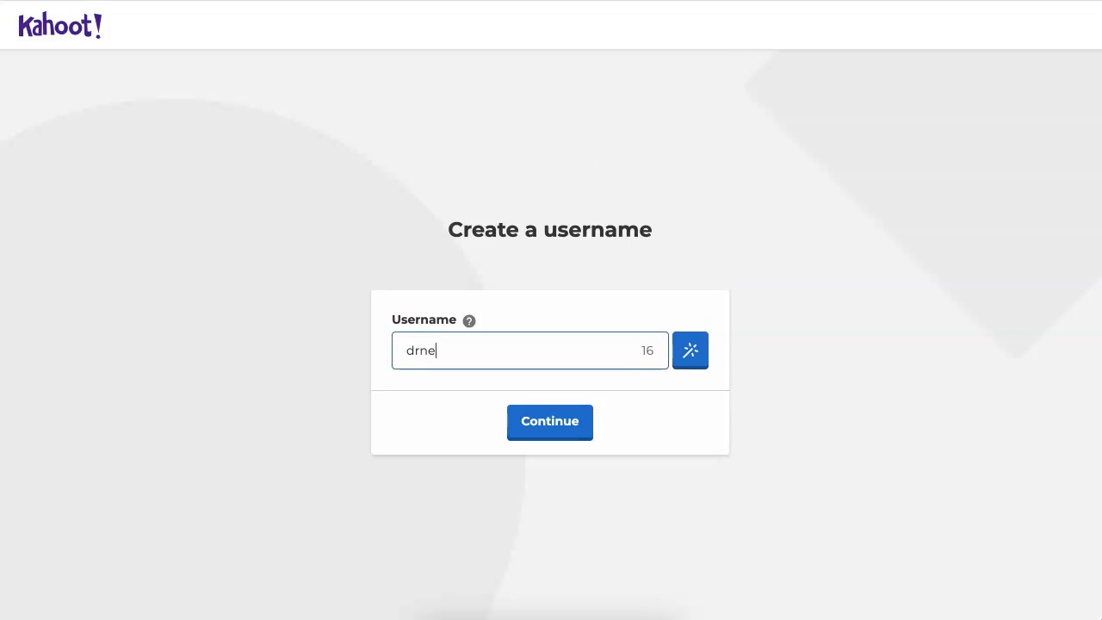
text(lliedeutsch)
click(550, 422)
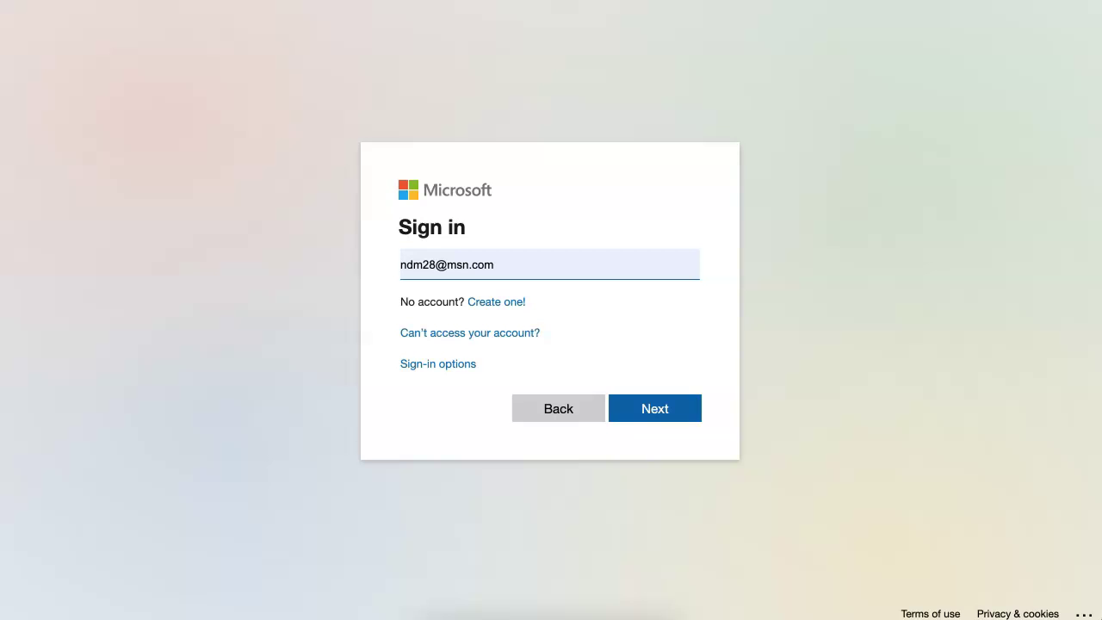
- Complete the account sign-up by signing in with a Microsoft account
key(Return)
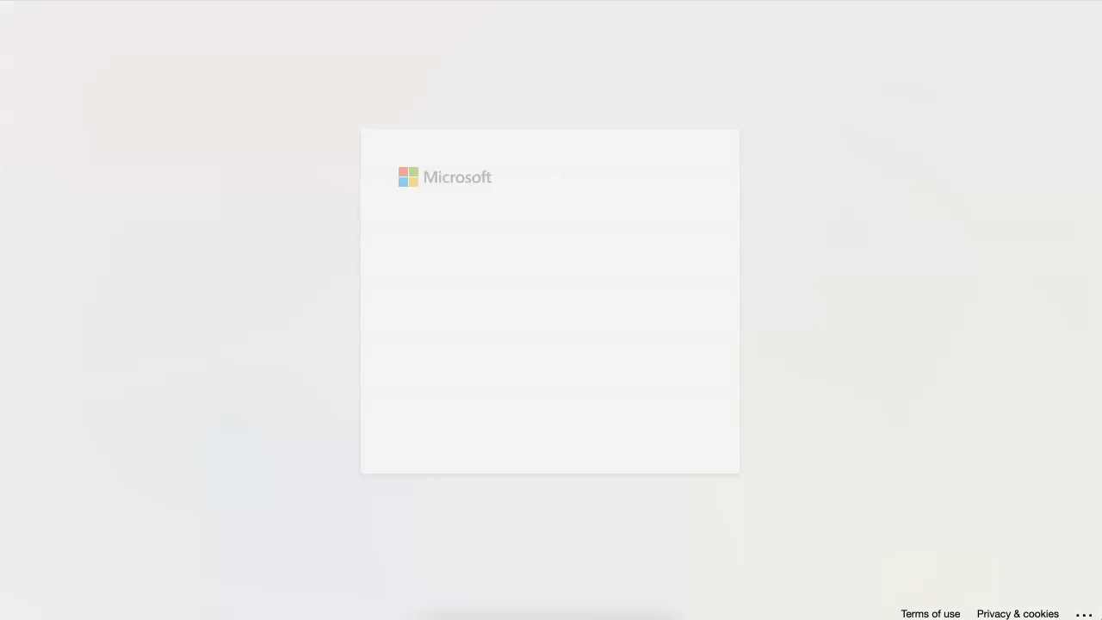
key(Return)
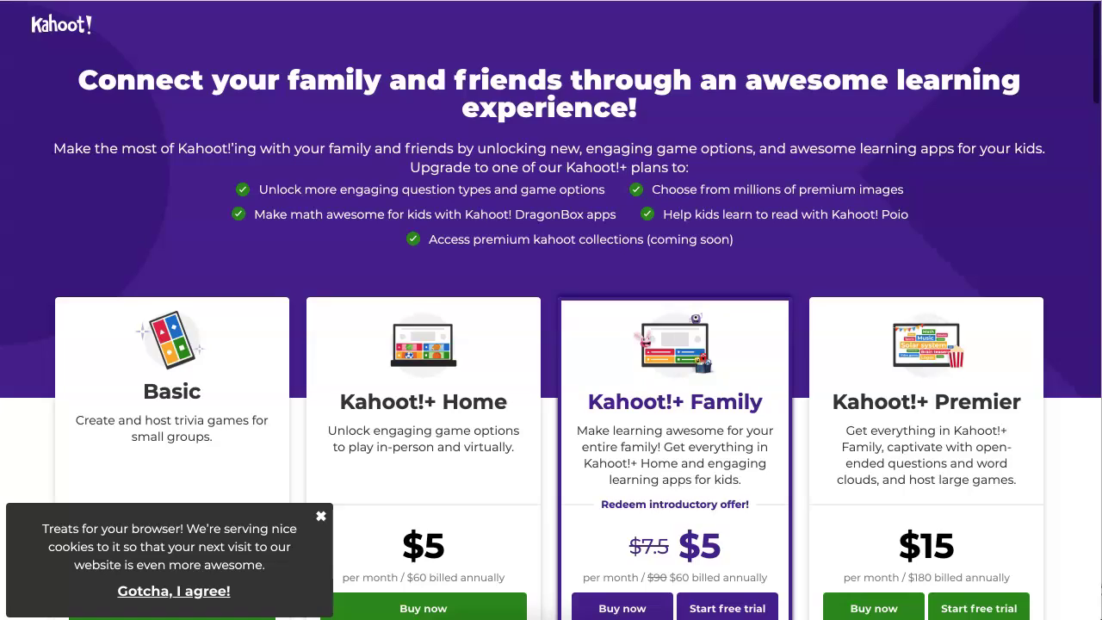
- Accept the cookie notice and continue with the free Basic plan
scroll(551, 344, down, 2)
scroll(551, 345, down, 1)
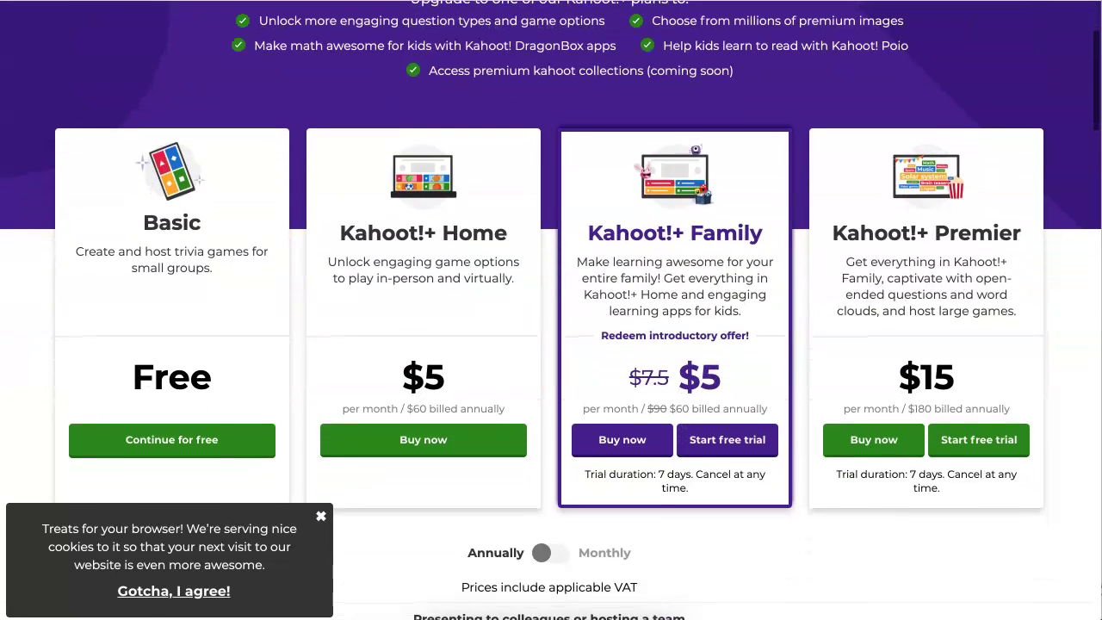
click(173, 591)
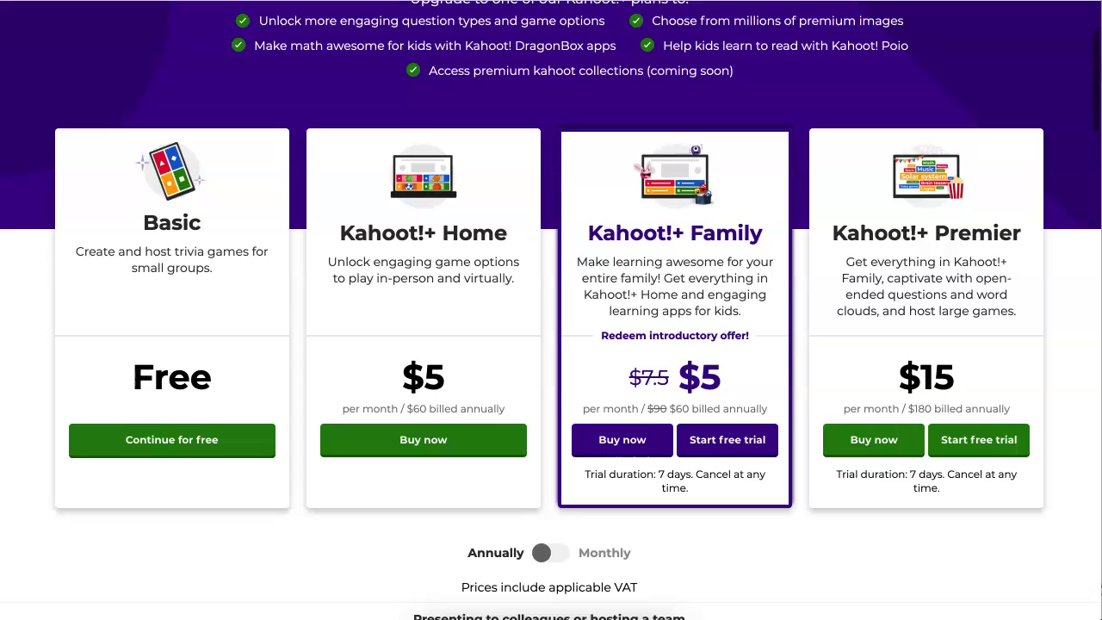
click(171, 439)
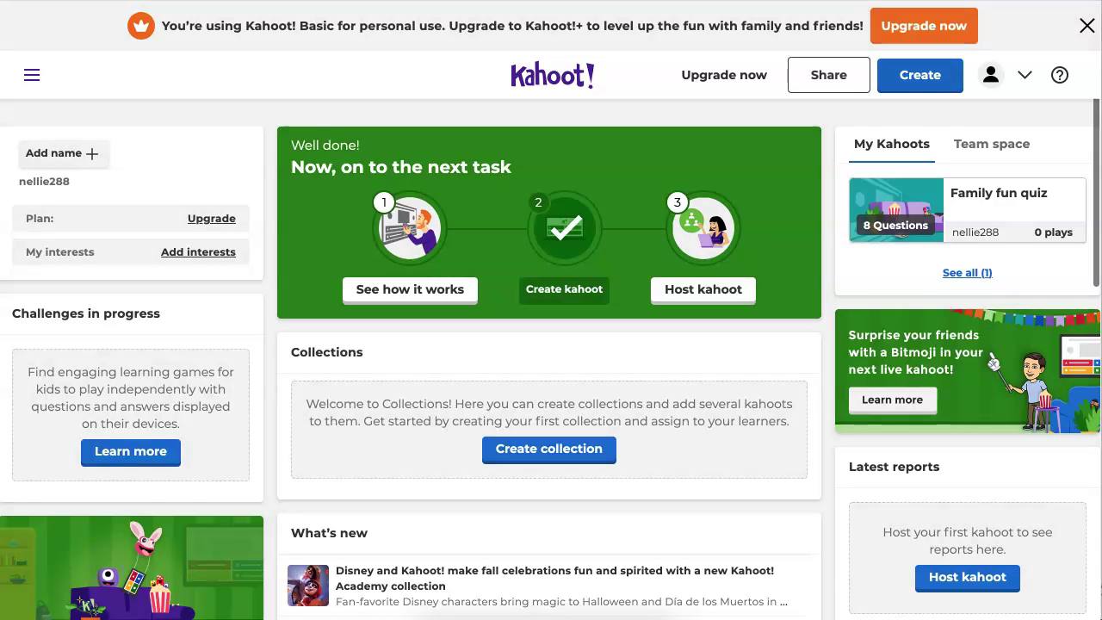
- Start a blank new kahoot from the Create menu
click(919, 75)
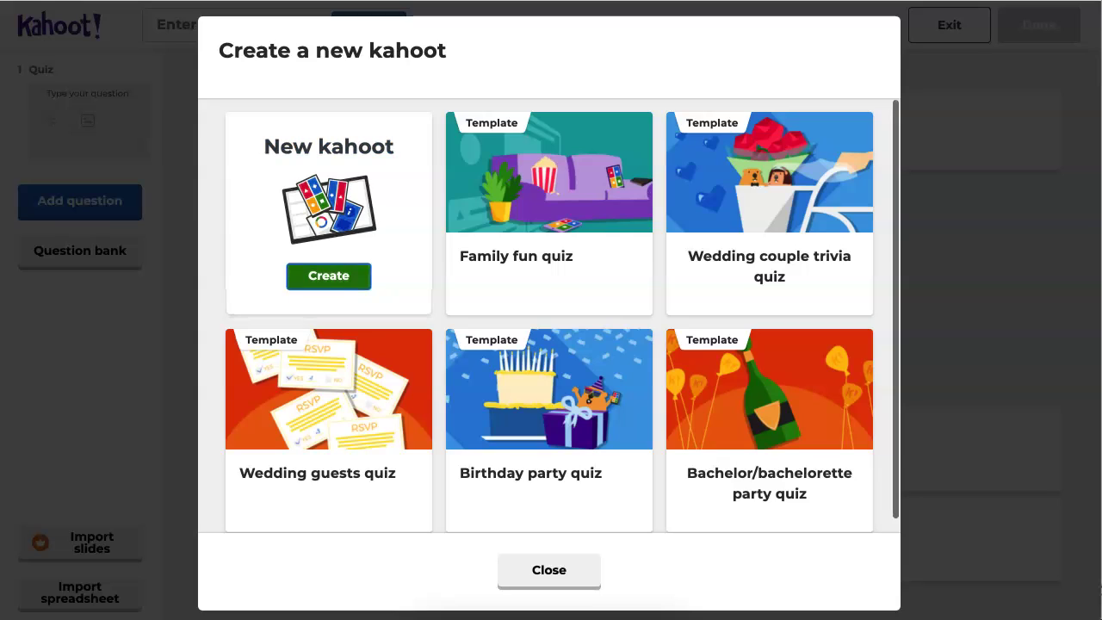
key(Return)
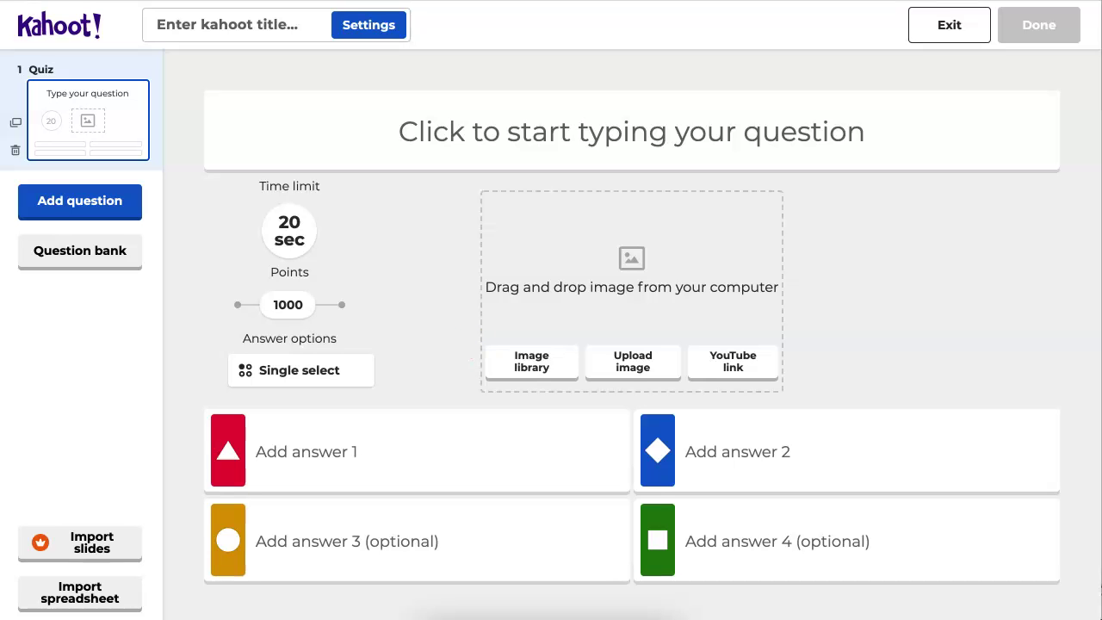
- Add the rocket launch photo from the image library to the first question
click(531, 362)
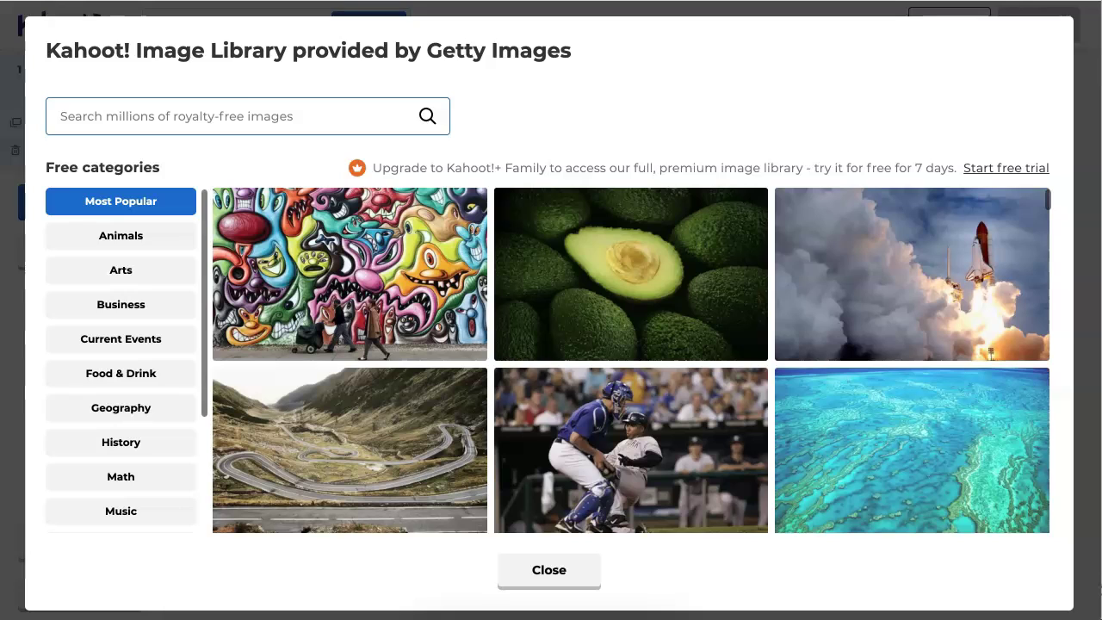
click(912, 274)
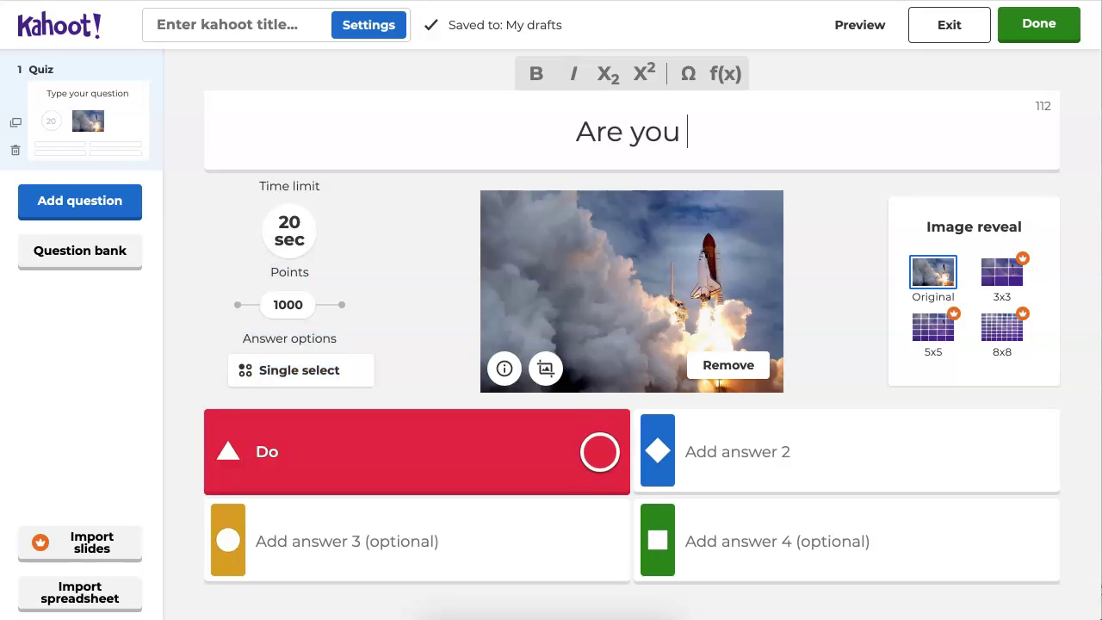
- Finish 'Are you having problems with Kahoot?' with answers Yes, Sometimes, No, 'Why do you ask?'
text(having problems with Kahoot?)
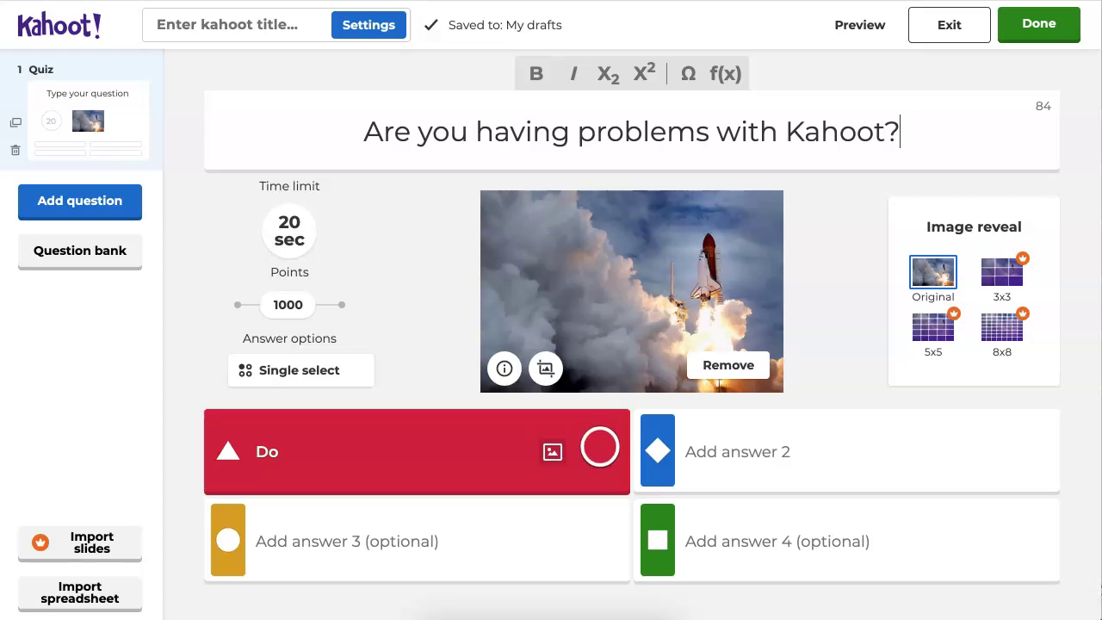
double_click(266, 451)
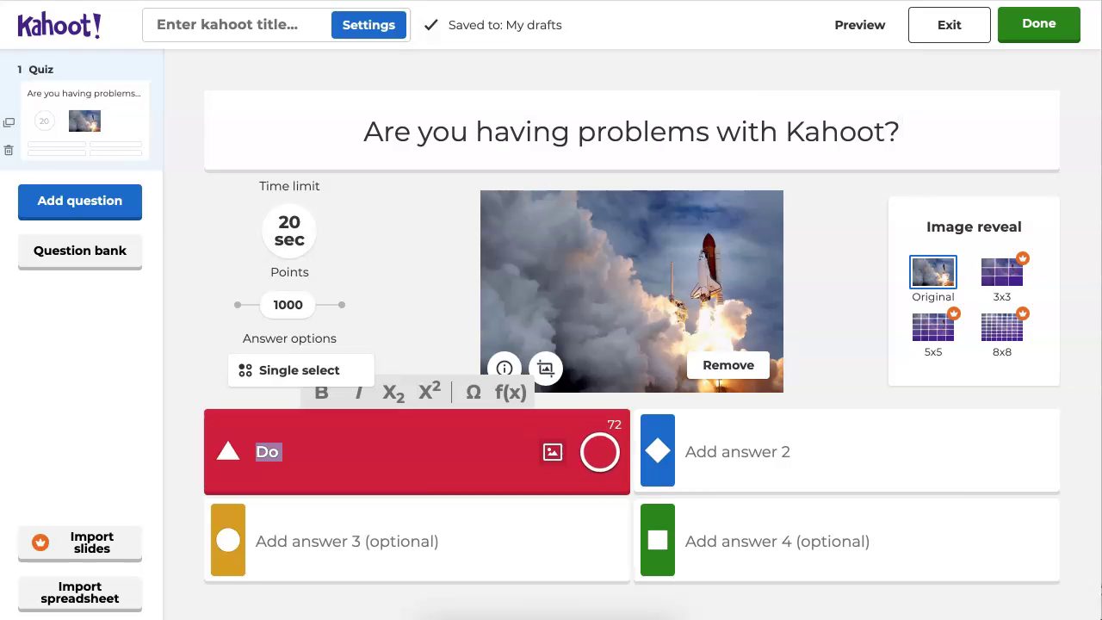
text(Yes)
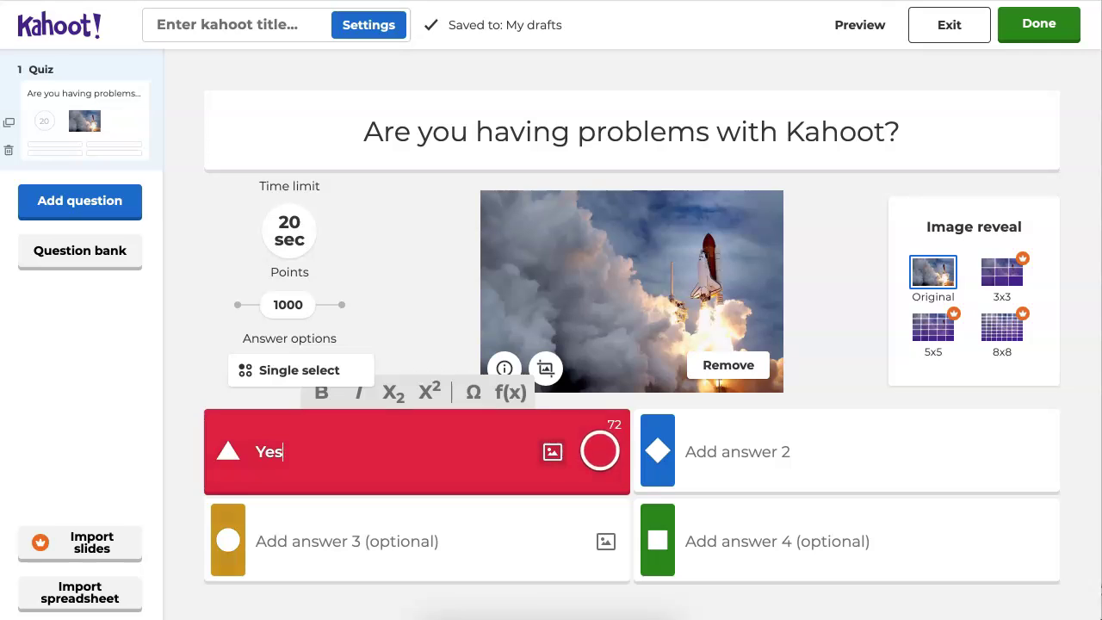
click(255, 541)
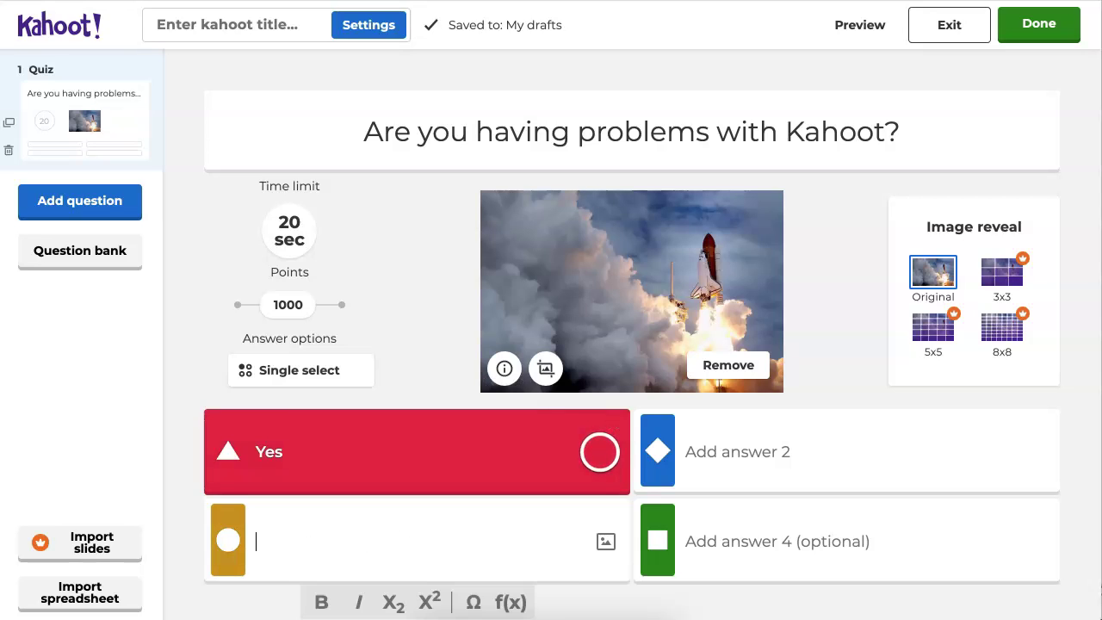
text(No)
click(686, 452)
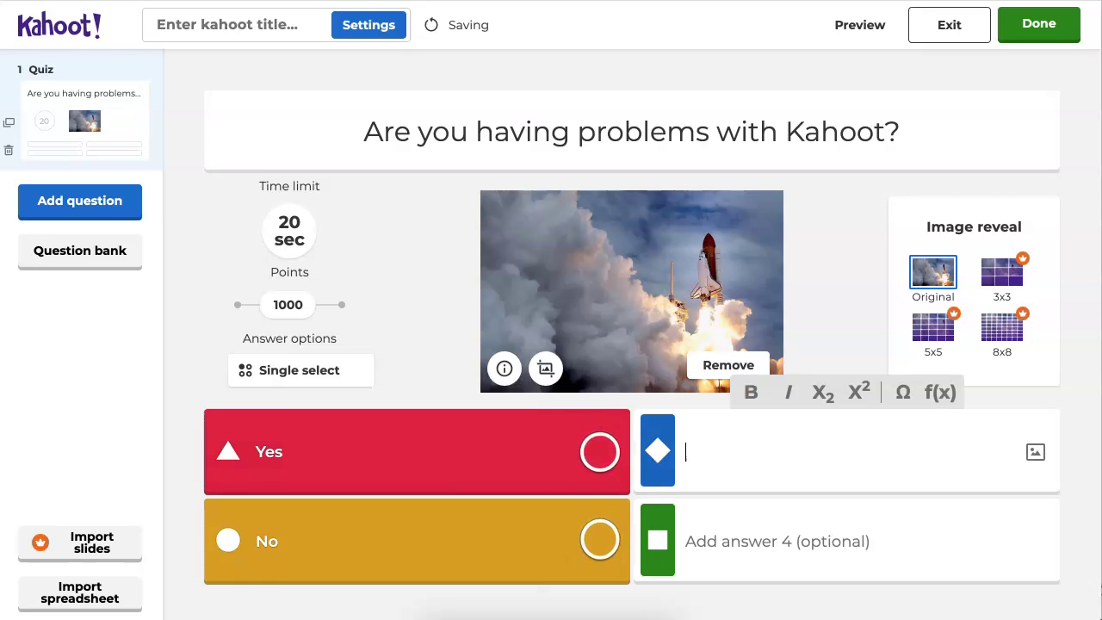
text(Sometimes)
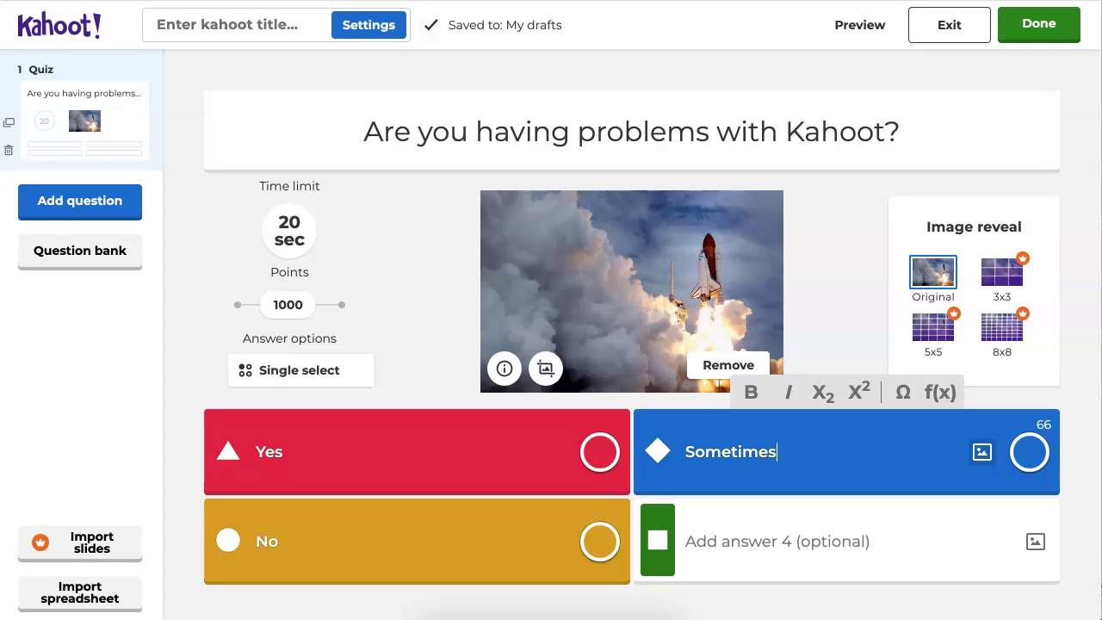
click(686, 540)
text(Why do you ask?)
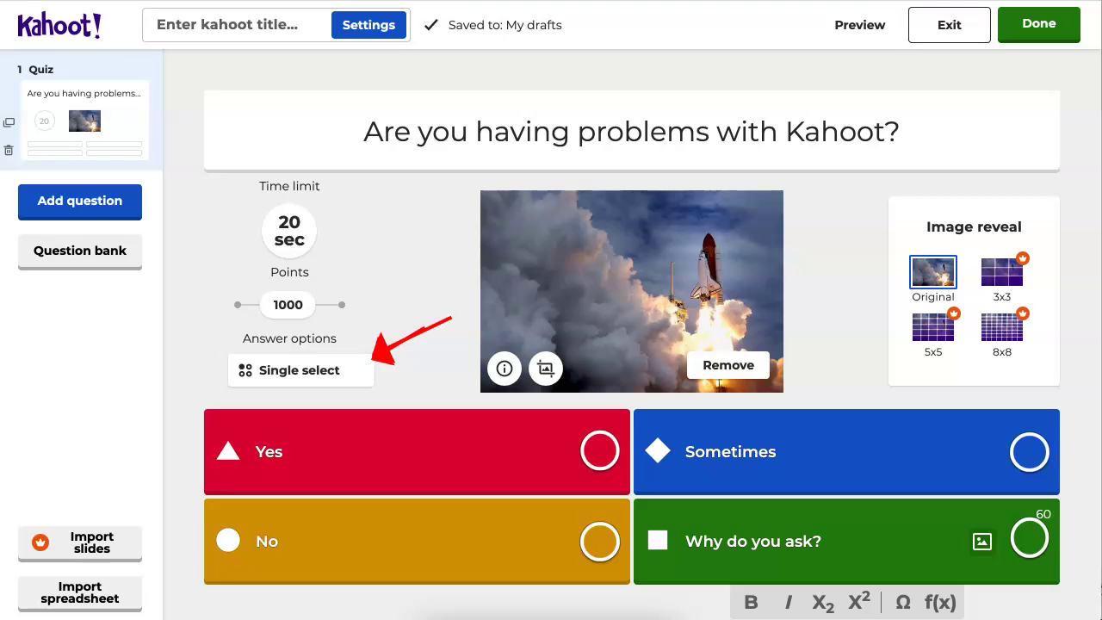
click(300, 370)
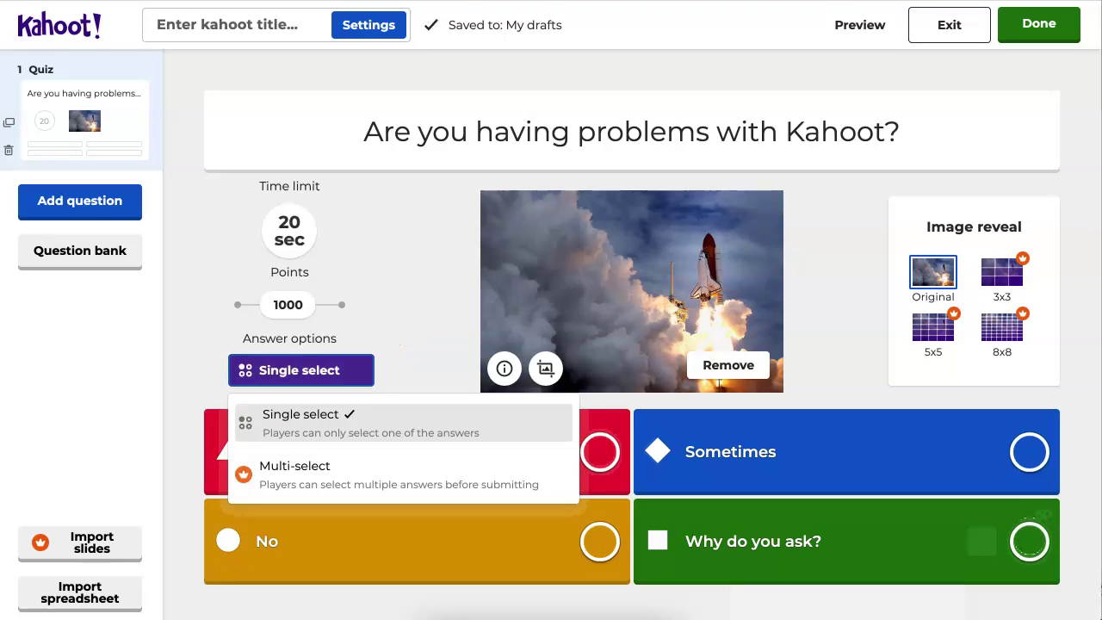
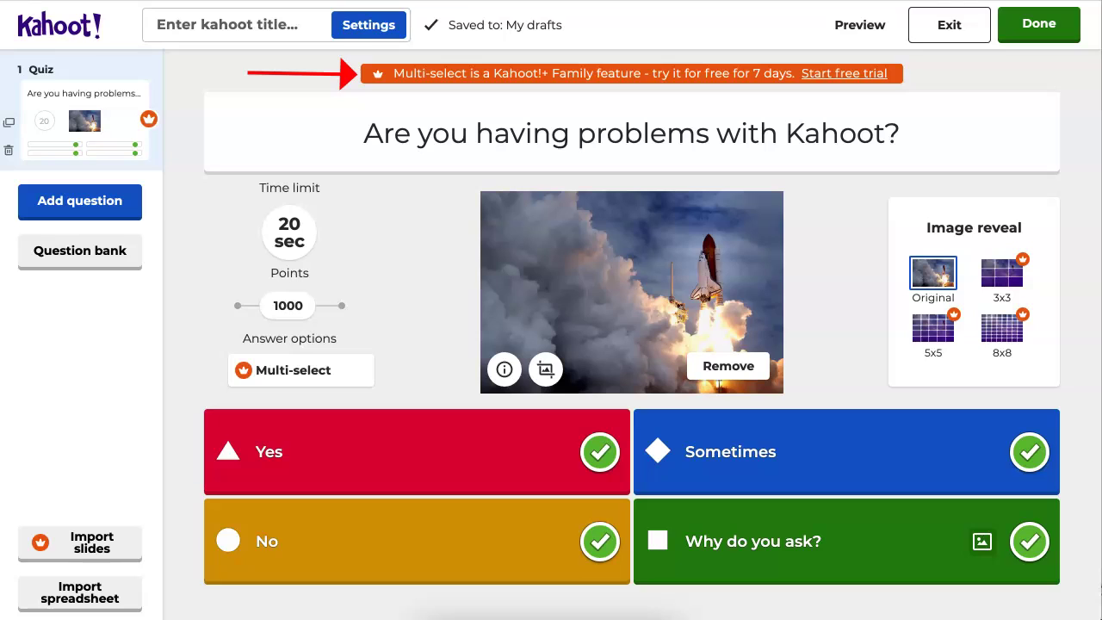
- Title the quiz 'Kahoot or Not' and dismiss the multi-select upgrade prompt to keep editing
click(1038, 24)
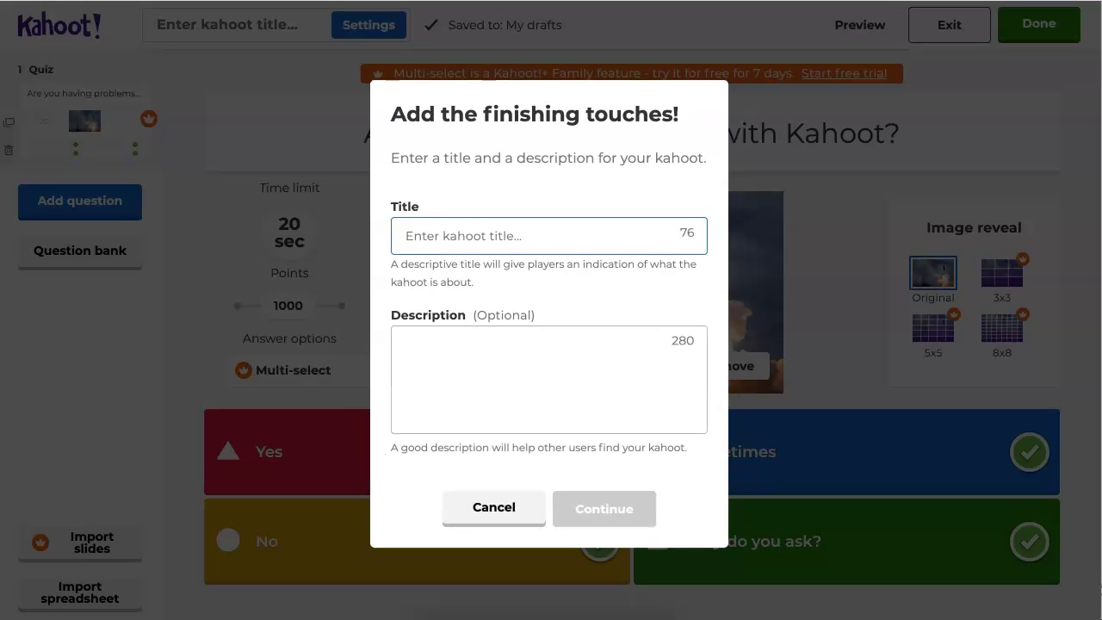
text(Kahoot or Not)
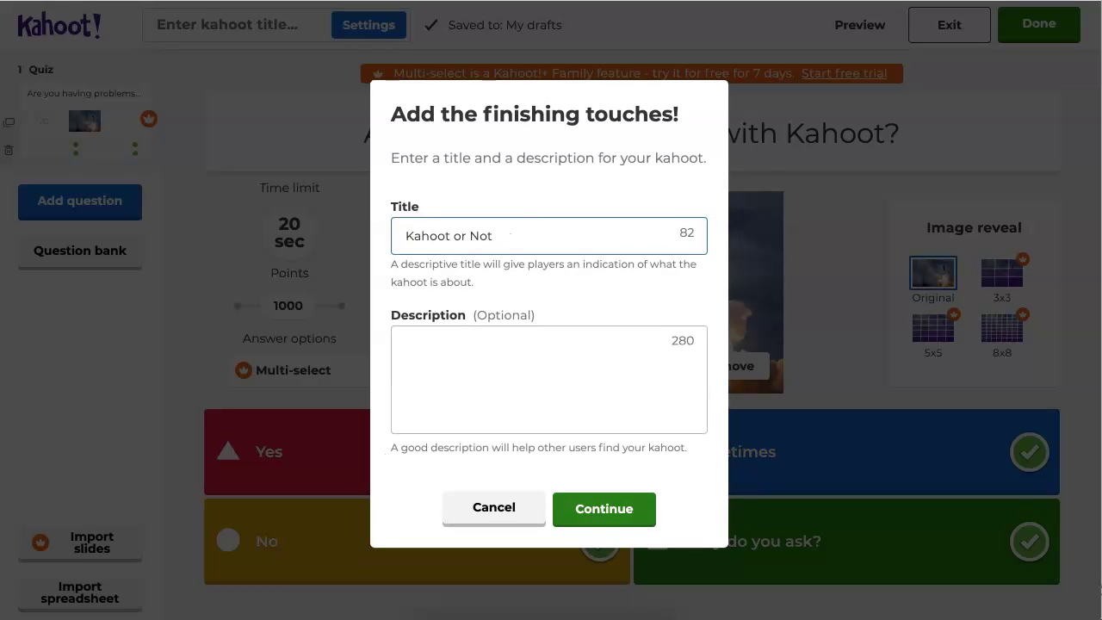
key(Return)
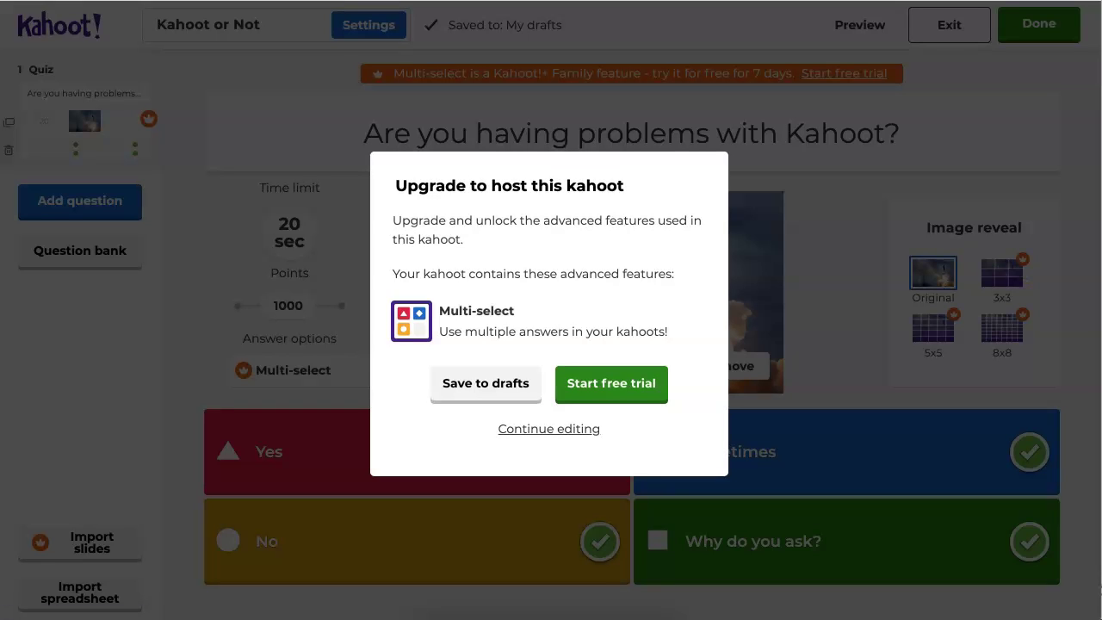
click(485, 384)
click(548, 429)
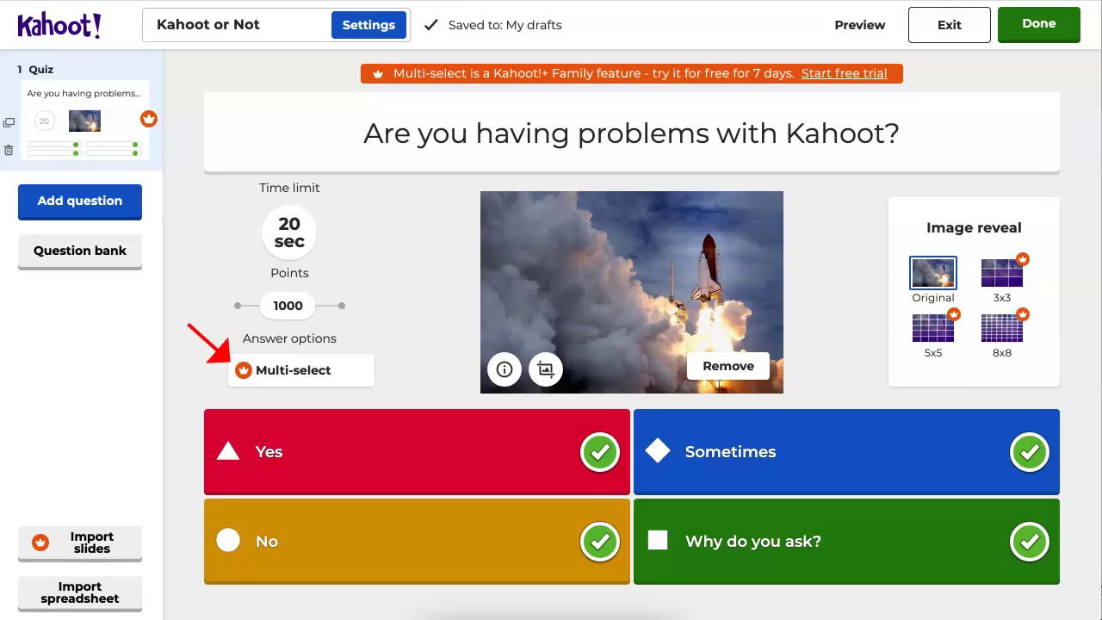
- Switch the question's answer option to Single select and finish the kahoot
click(292, 370)
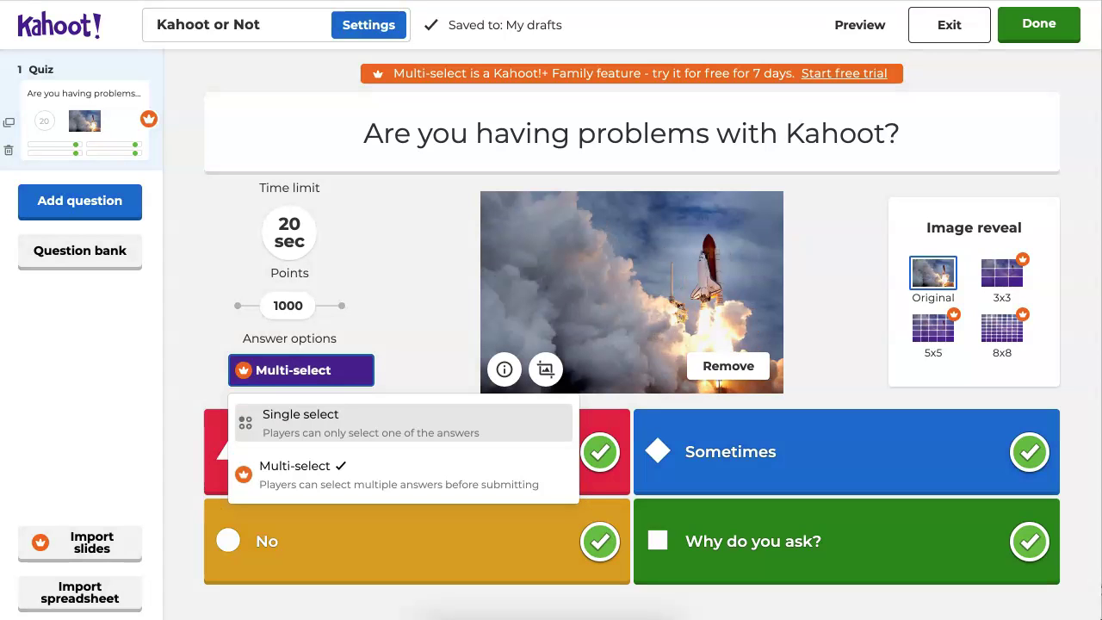
click(284, 422)
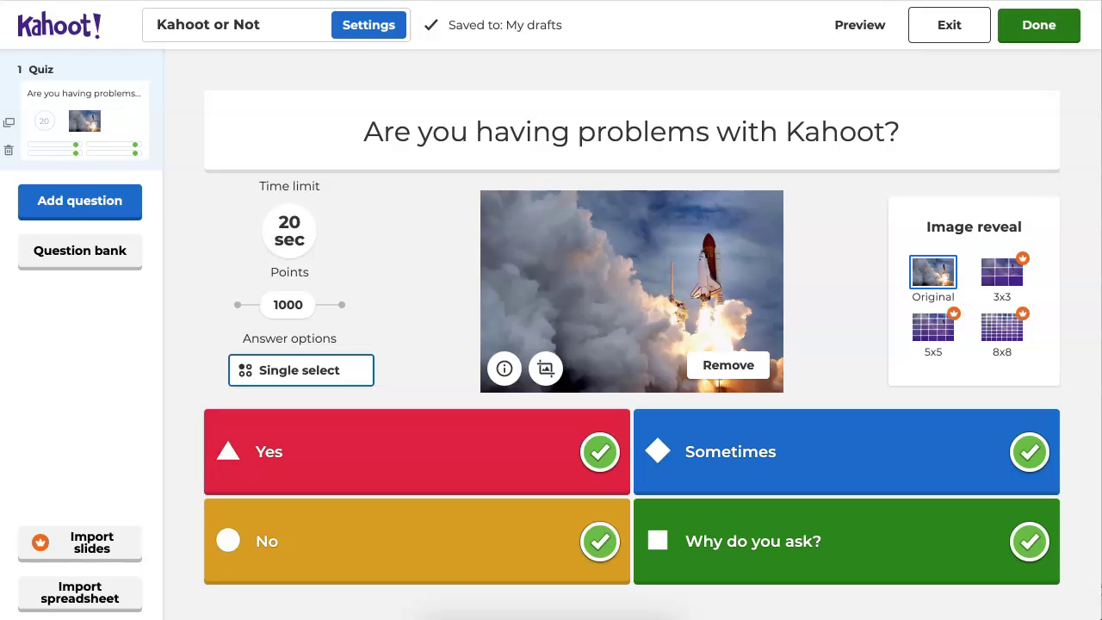
click(1039, 25)
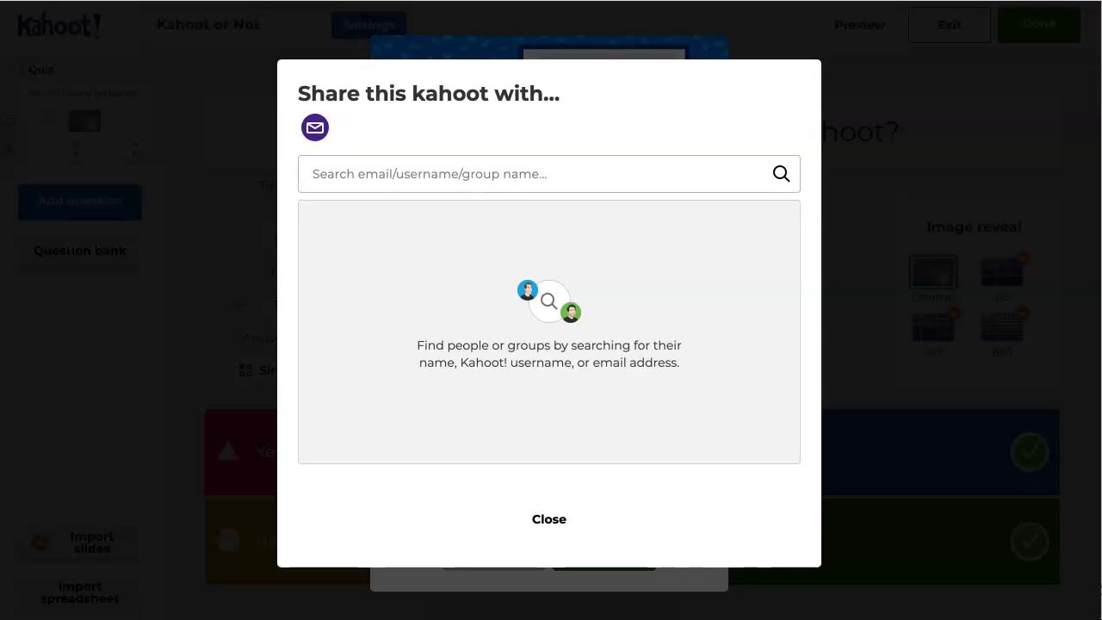
- Return to the editor and set the kahoot's visibility to Everyone in its settings
key(Escape)
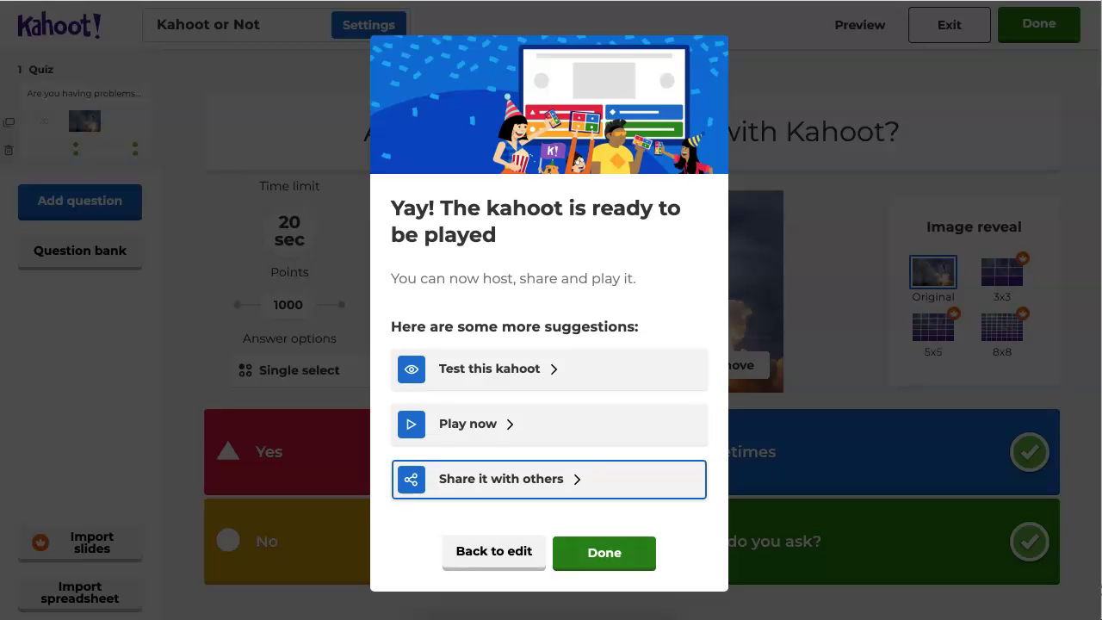
key(Tab)
key(Return)
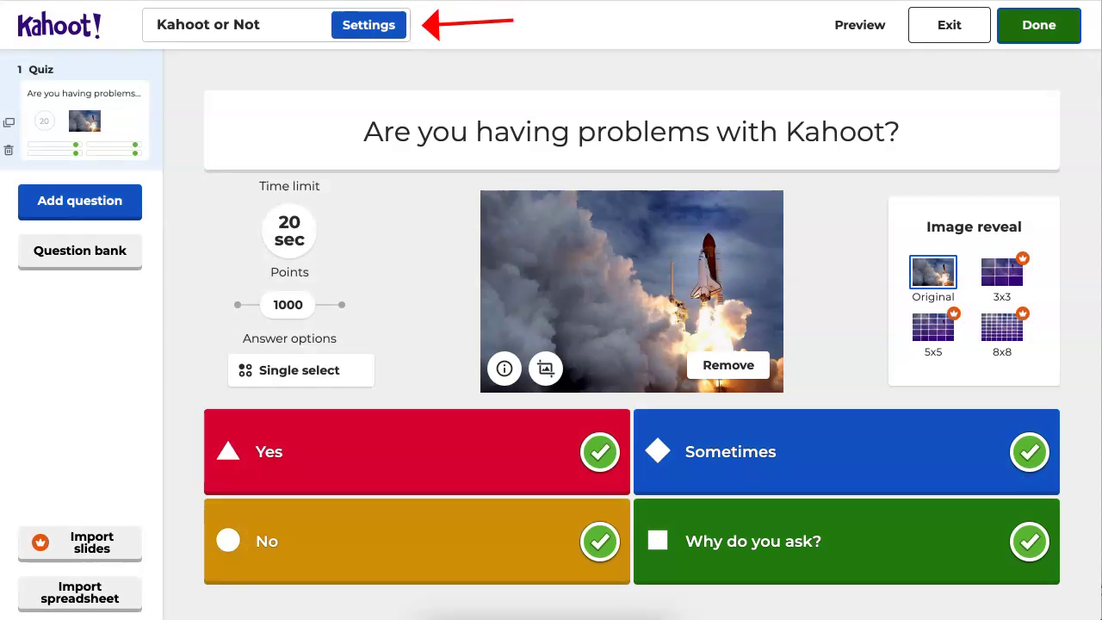
click(368, 25)
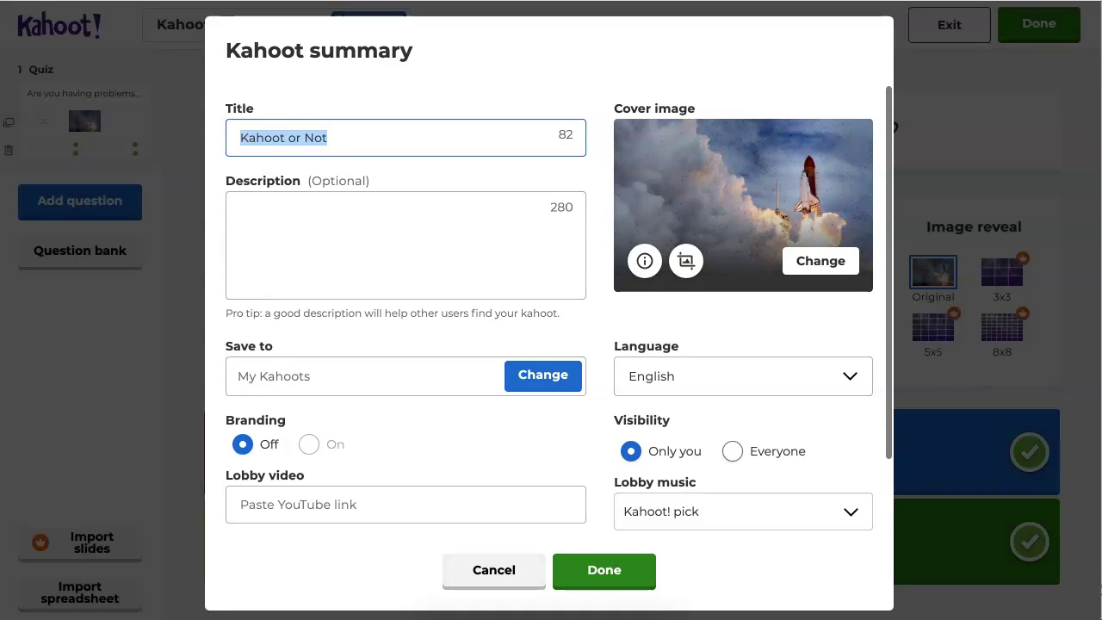
click(731, 451)
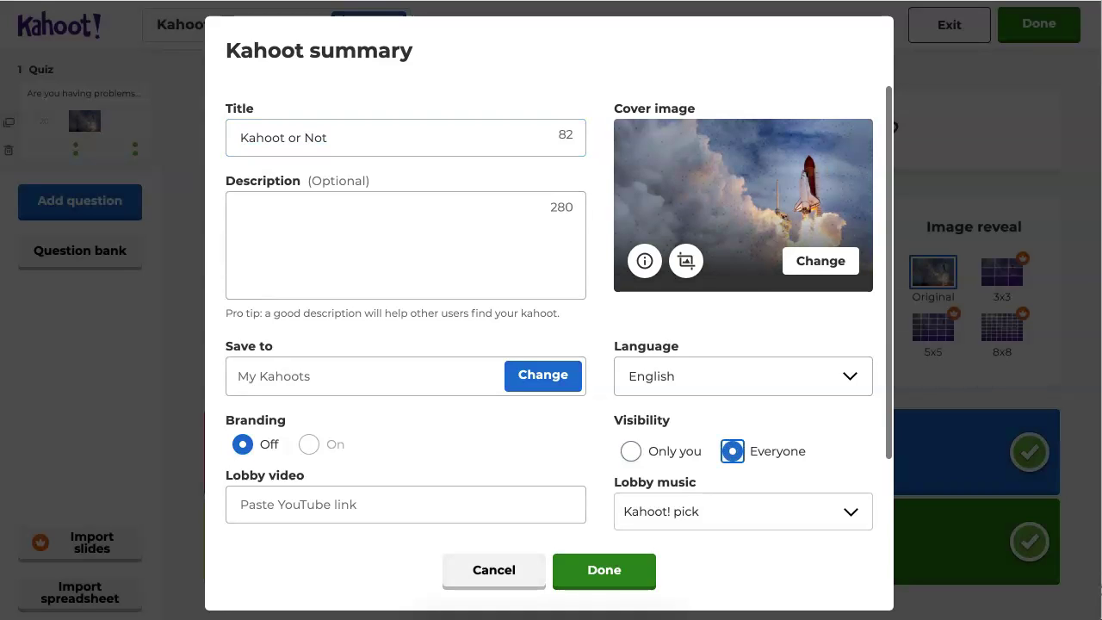
click(605, 570)
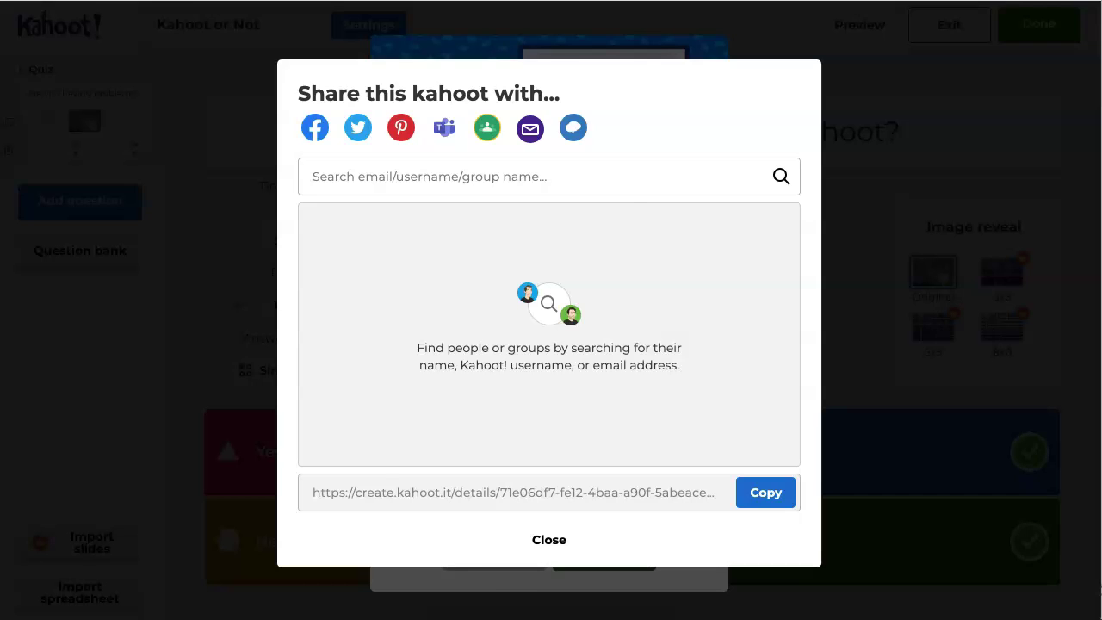
- Choose Play now and set up 'Kahoot or Not' as a self-paced Challenge
key(Escape)
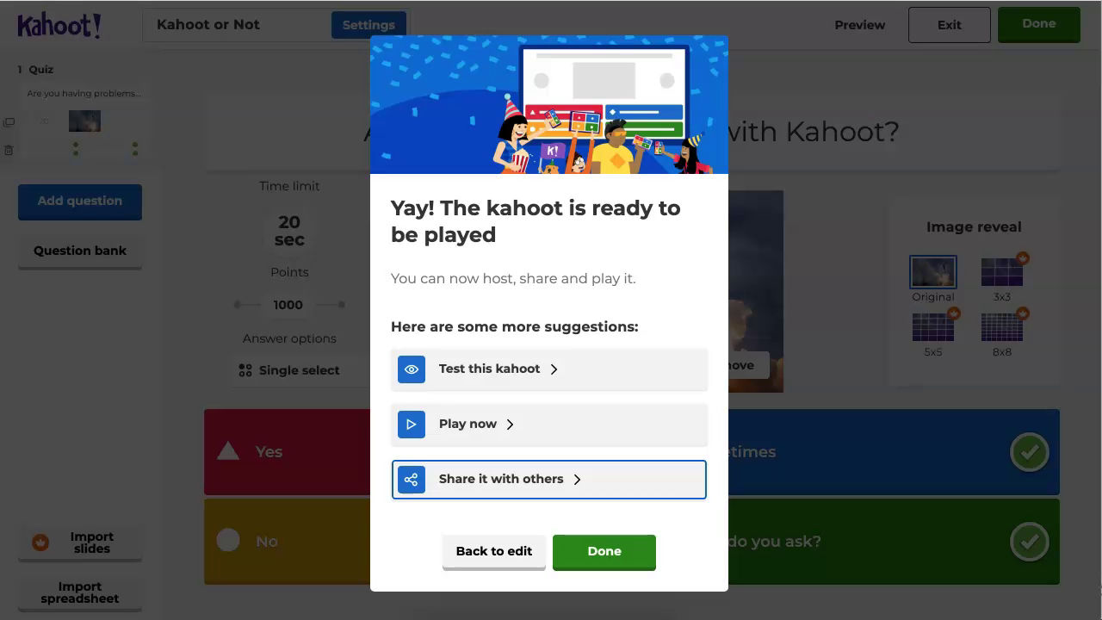
click(467, 424)
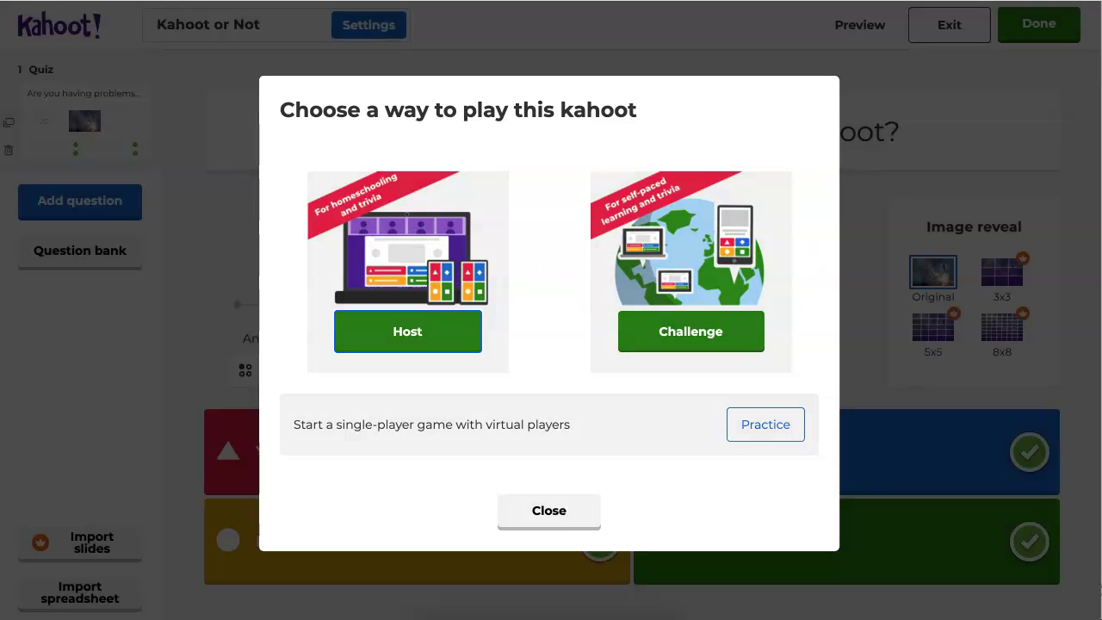
click(691, 329)
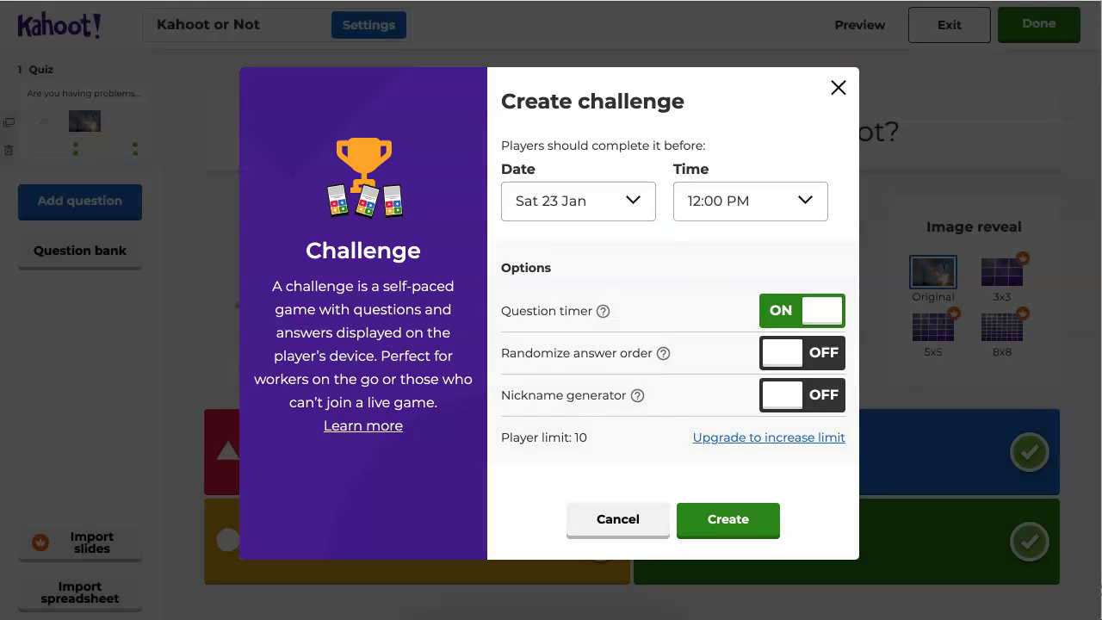
click(577, 201)
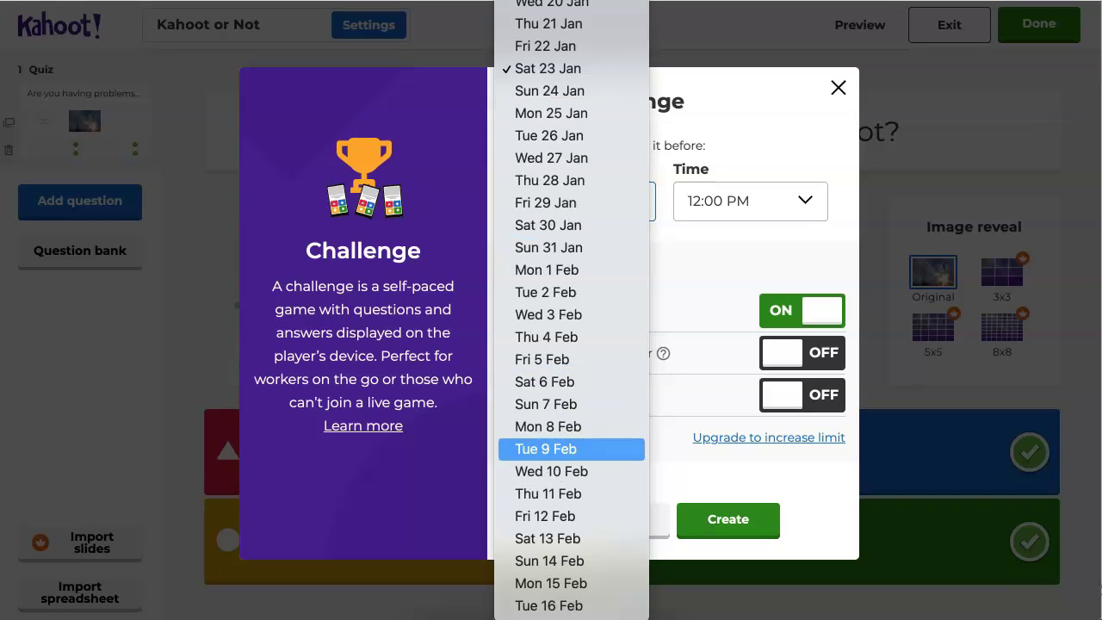
- Set the deadline to Tue 16 Feb, create the challenge, and copy its URL
click(549, 605)
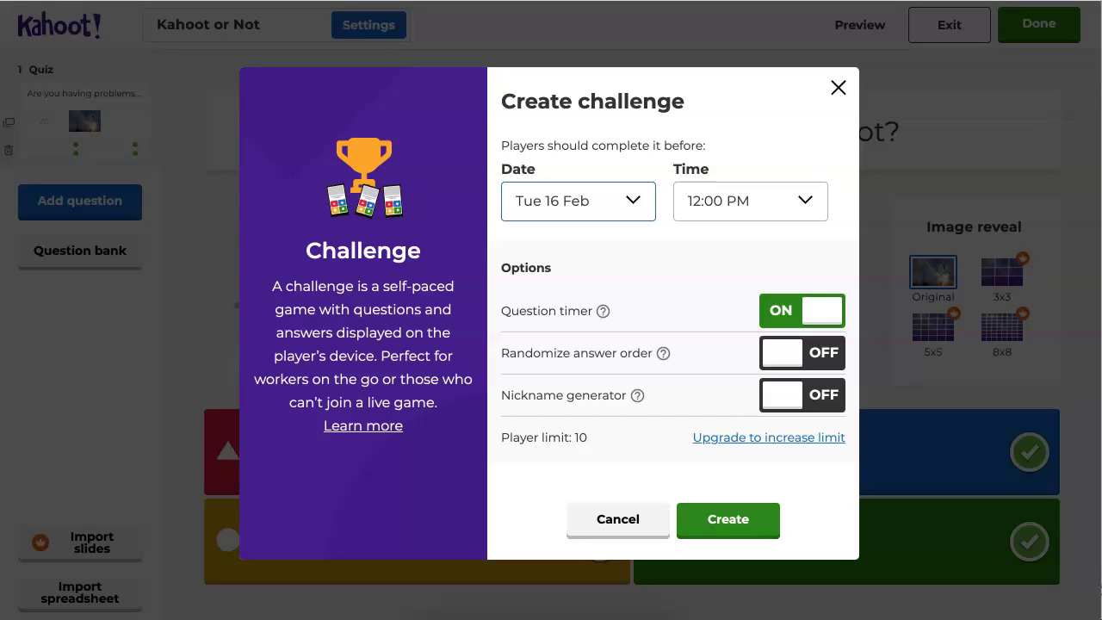
click(728, 520)
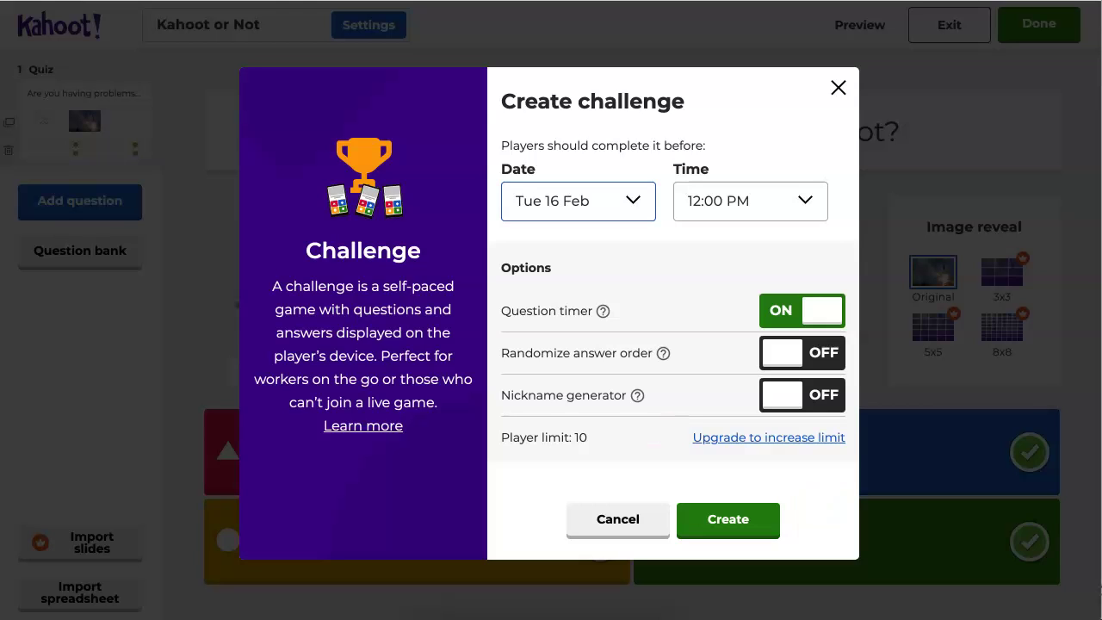
click(728, 521)
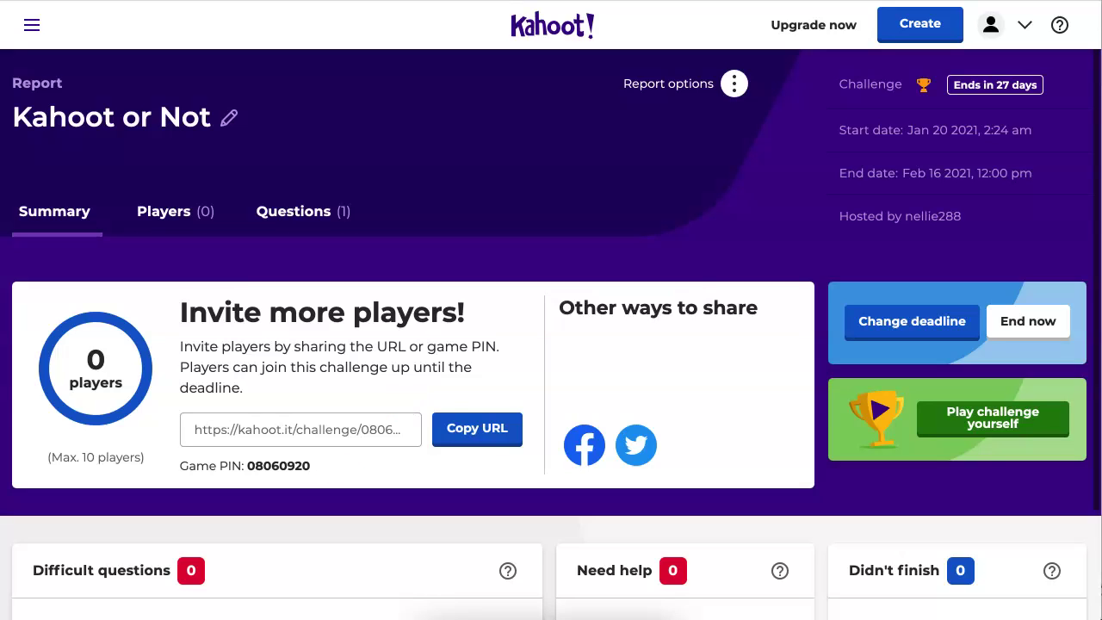
click(477, 429)
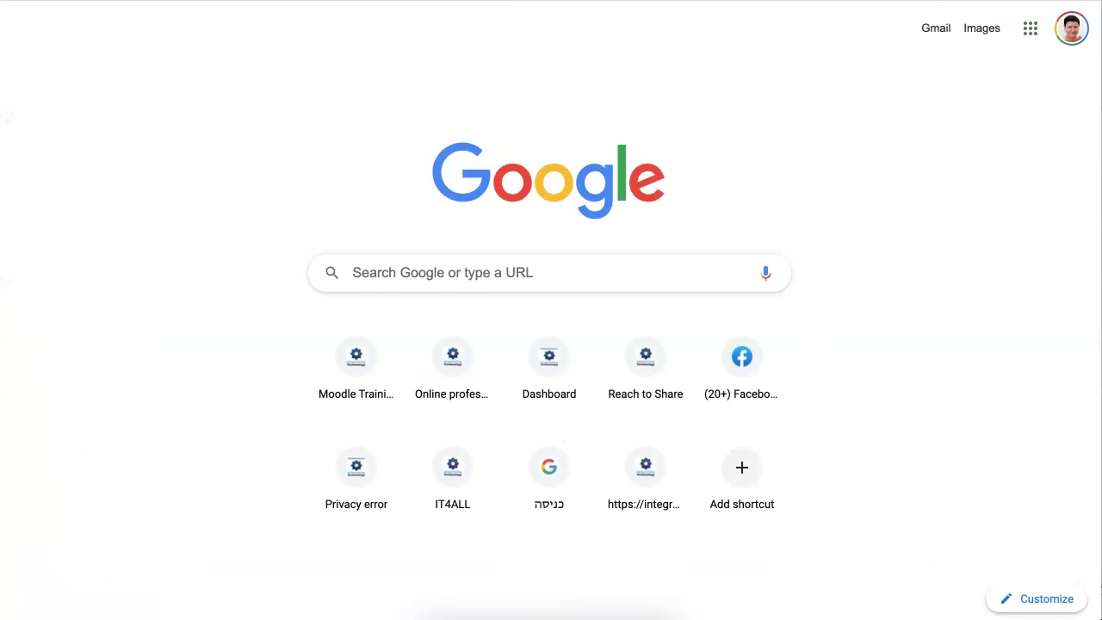
- Paste the copied challenge link into Chrome's address bar and load it
right_click(273, 2)
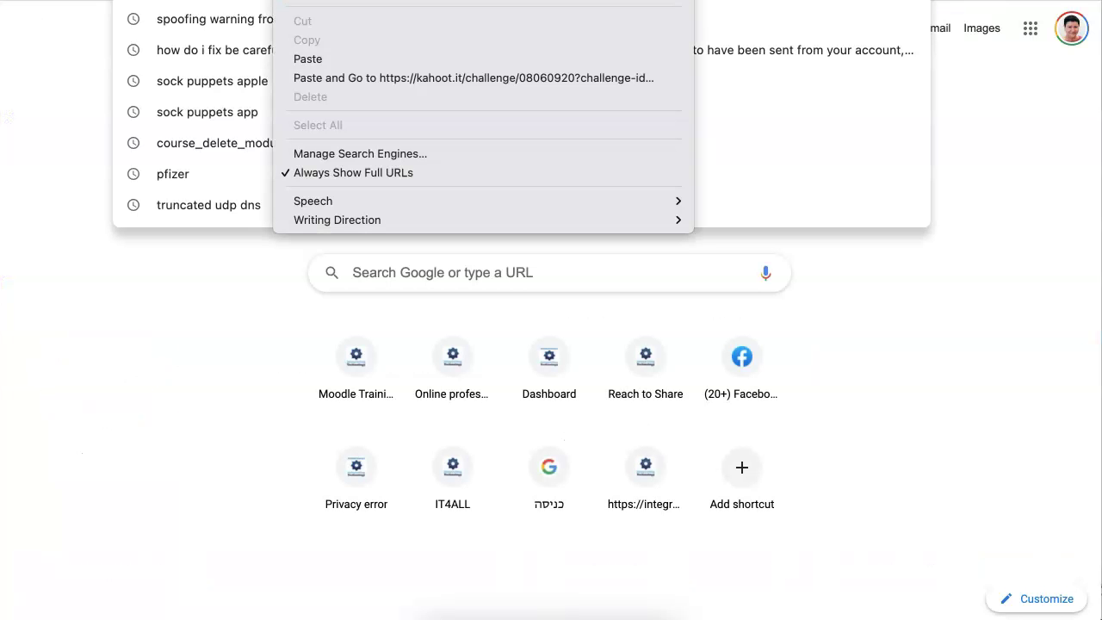
click(309, 59)
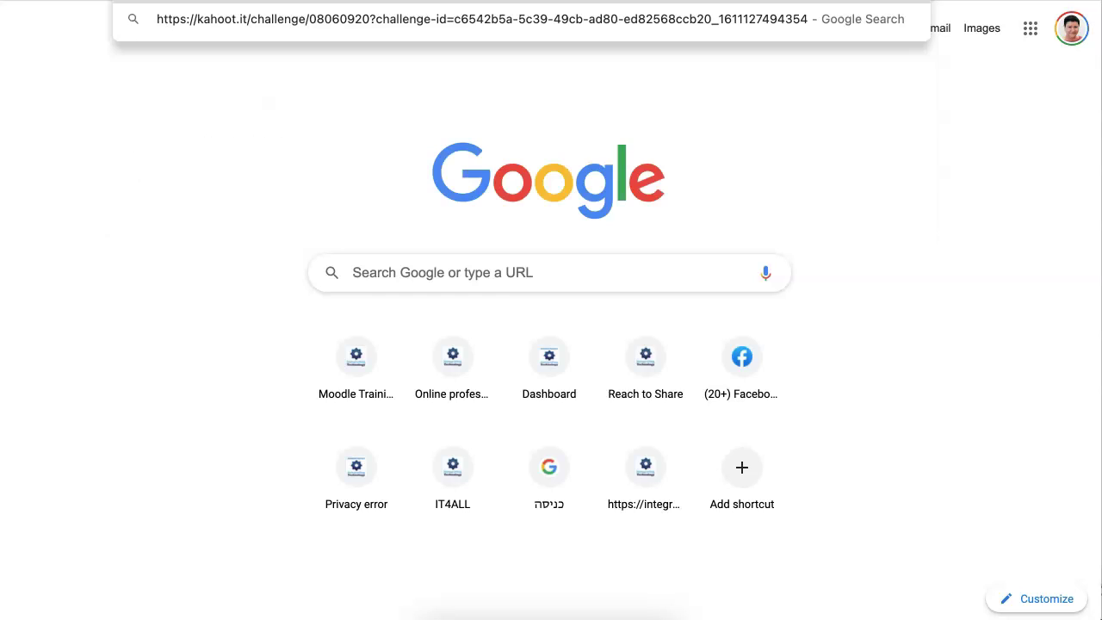
key(Return)
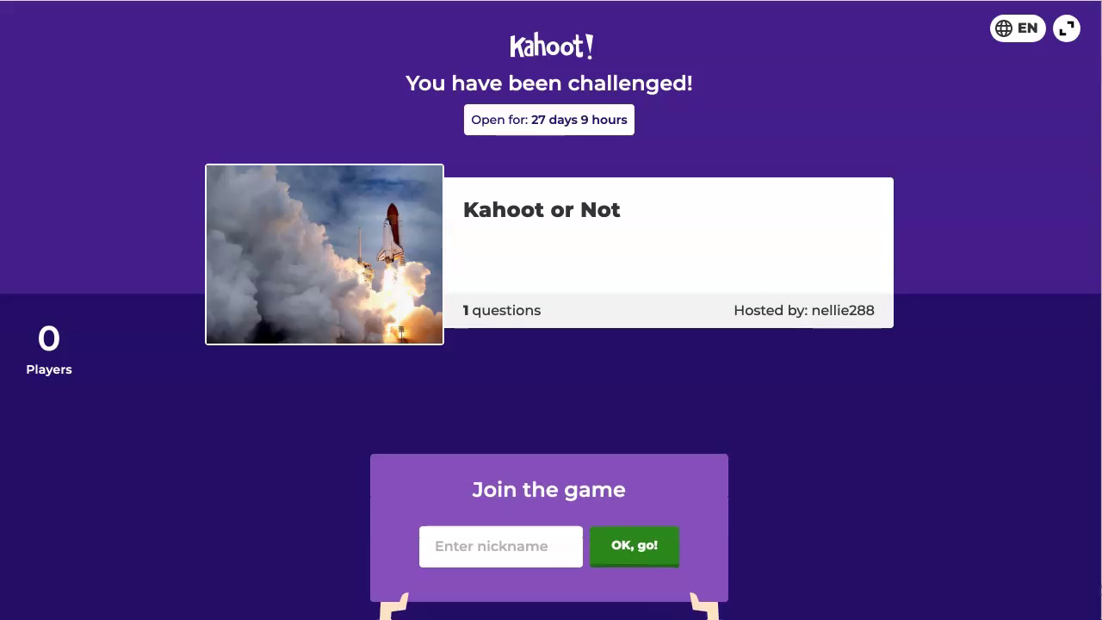
- Join with a player nickname, answer the rocket question, and view the 614-point scoreboard
text(nelliemu)
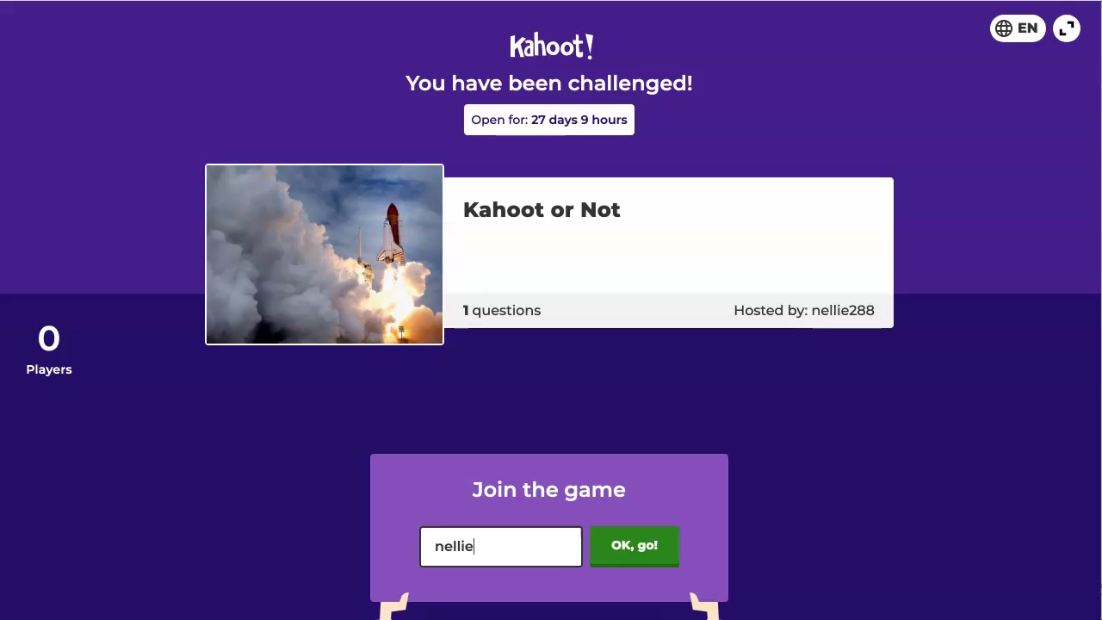
text(ller)
key(Return)
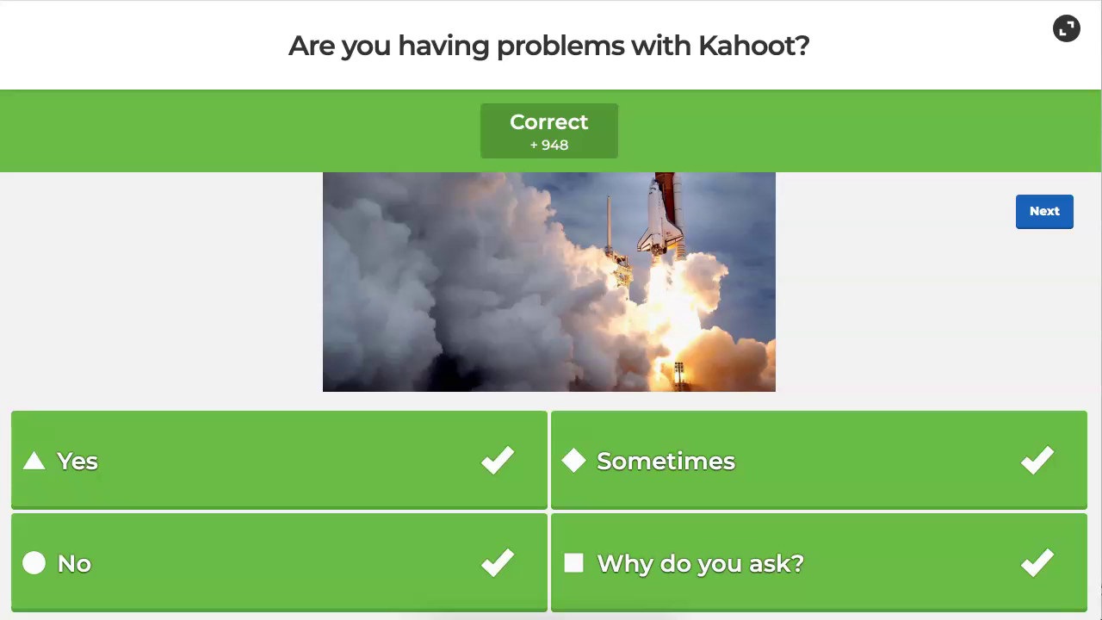
click(1044, 211)
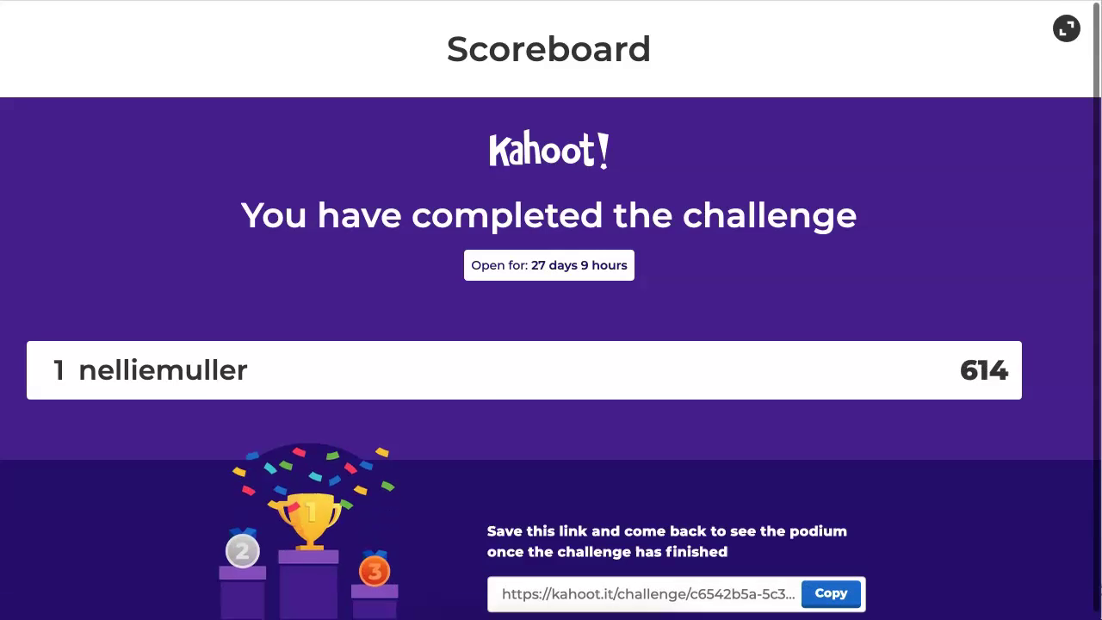